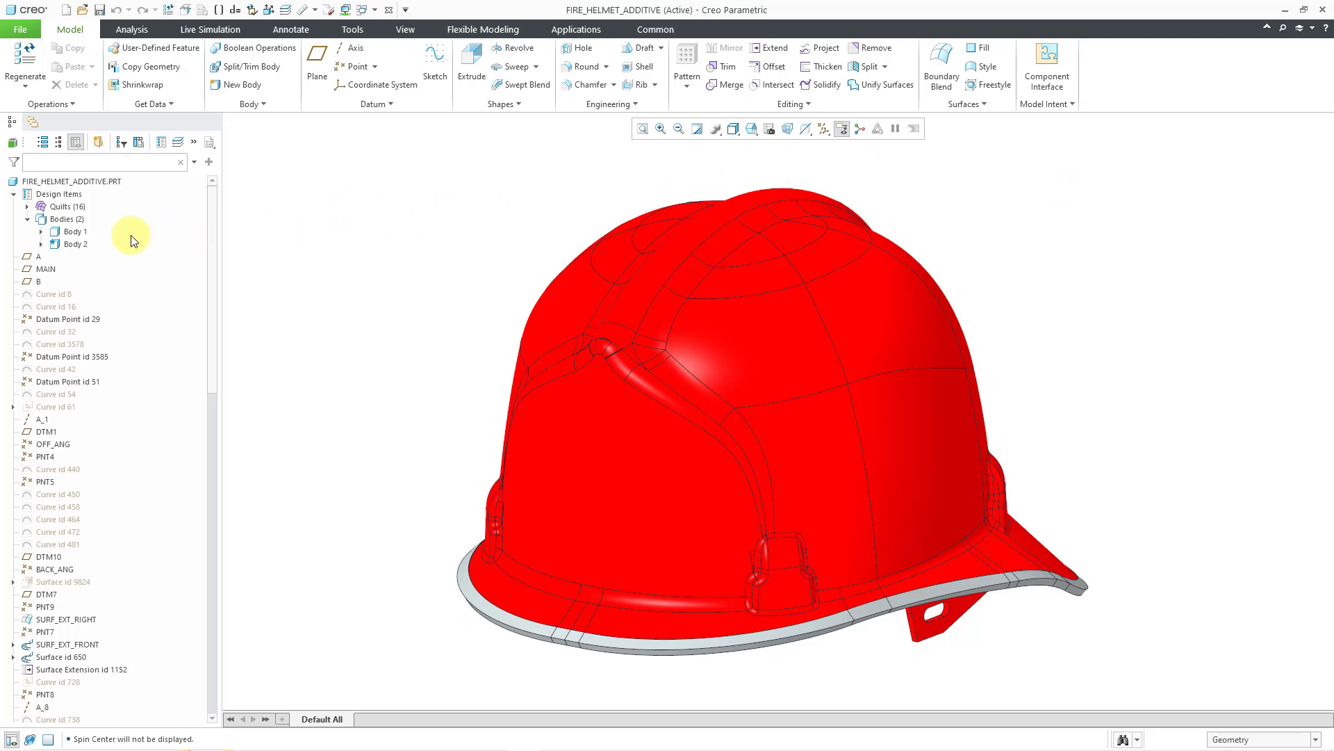
Step: Hide the outer helmet shell, Body 1, and start a new Lattice feature
click(82, 232)
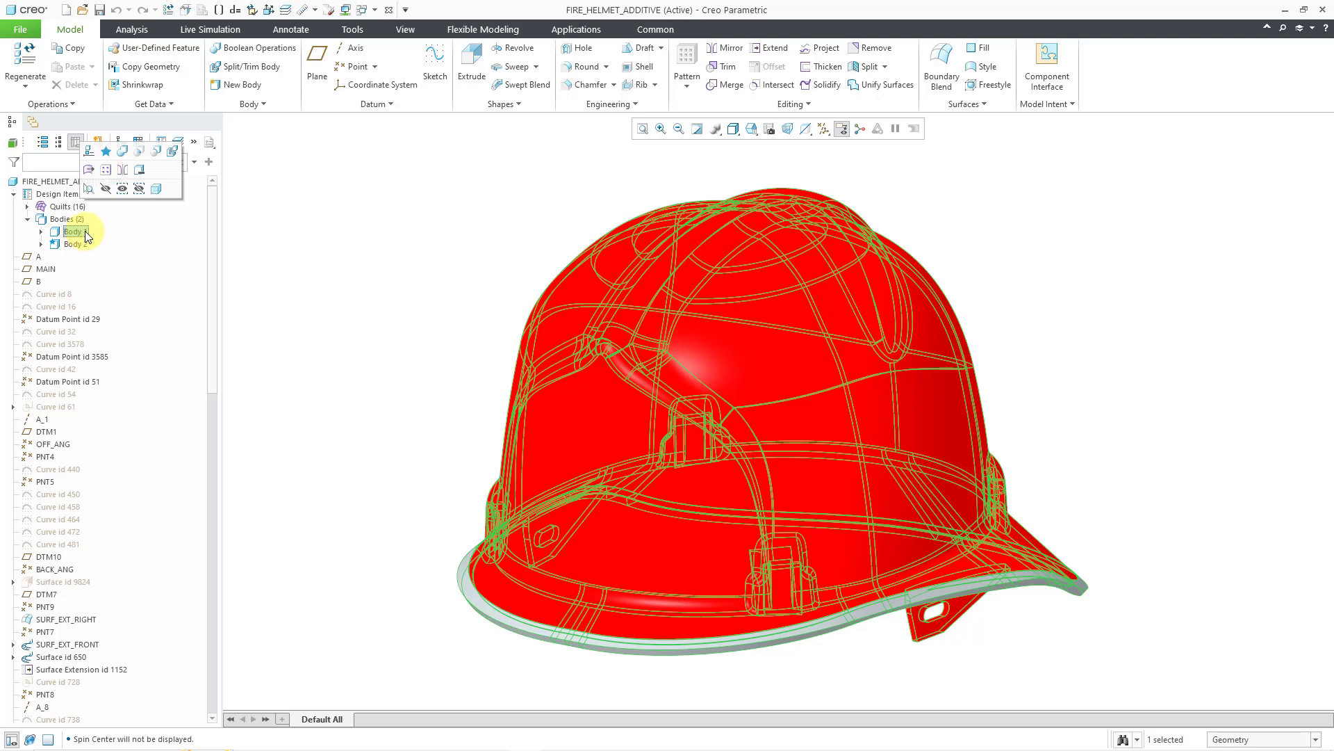
click(106, 189)
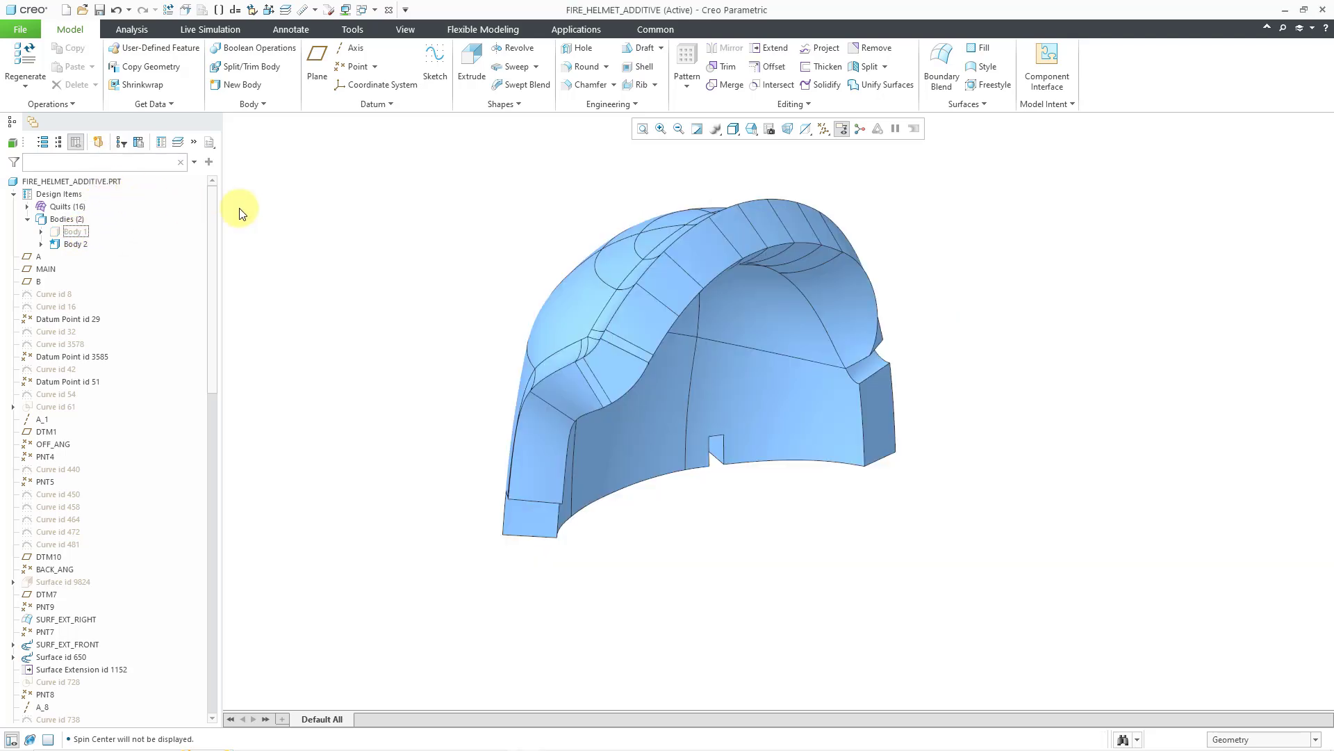
mouse_move(507, 262)
middle_down()
mouse_move(477, 229)
mouse_move(470, 250)
mouse_move(507, 262)
mouse_move(483, 259)
middle_up()
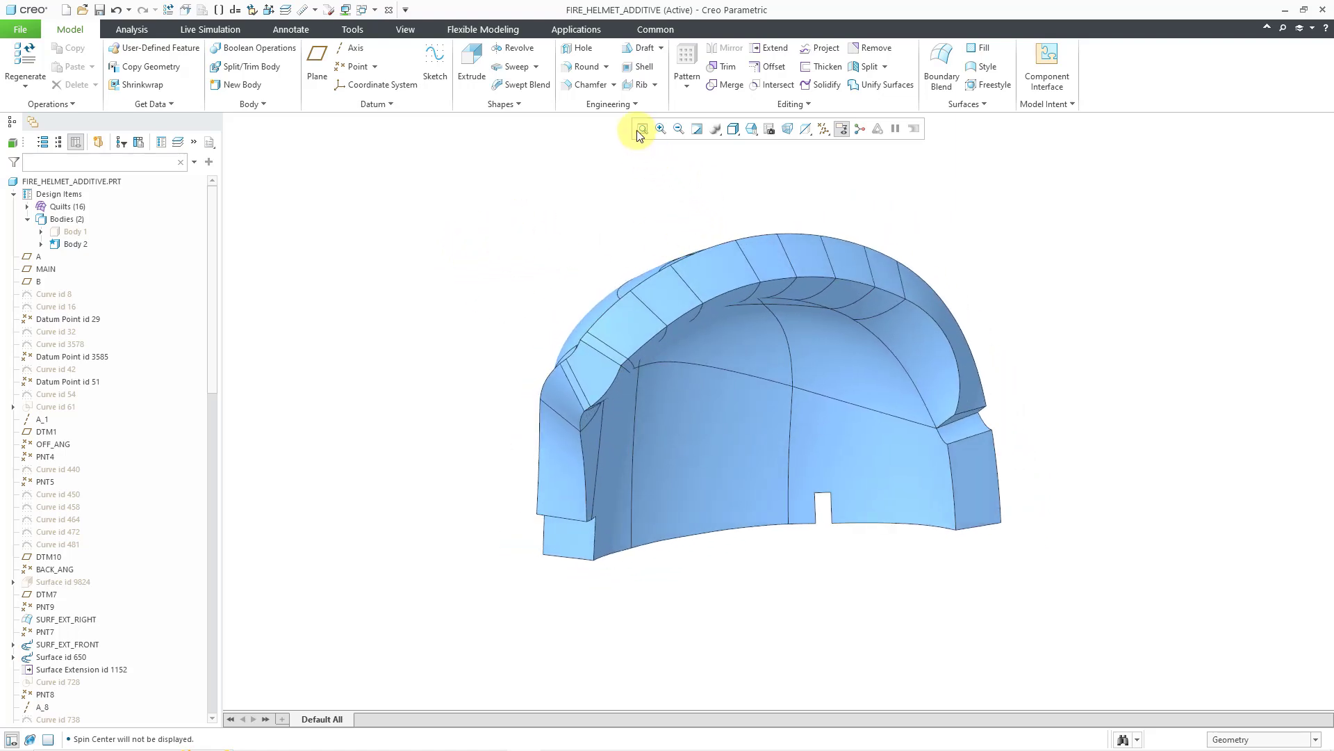
click(630, 105)
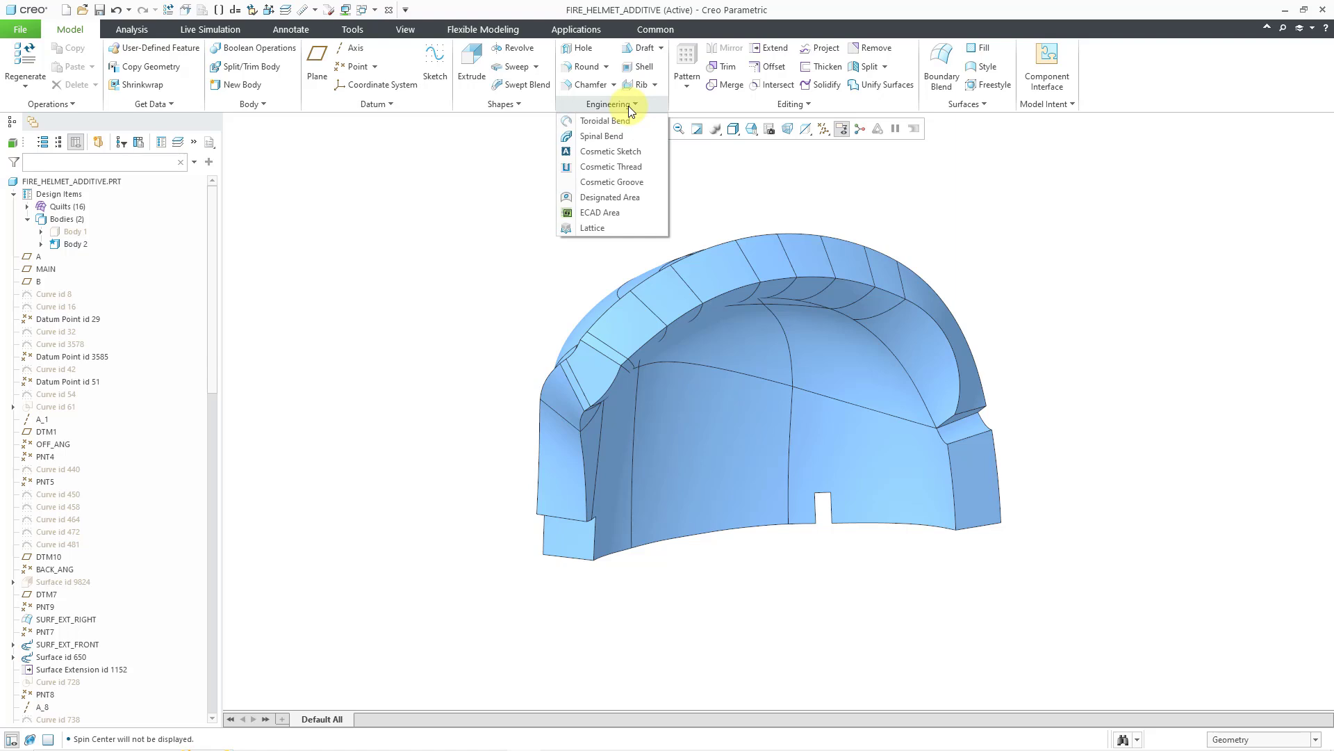
click(619, 229)
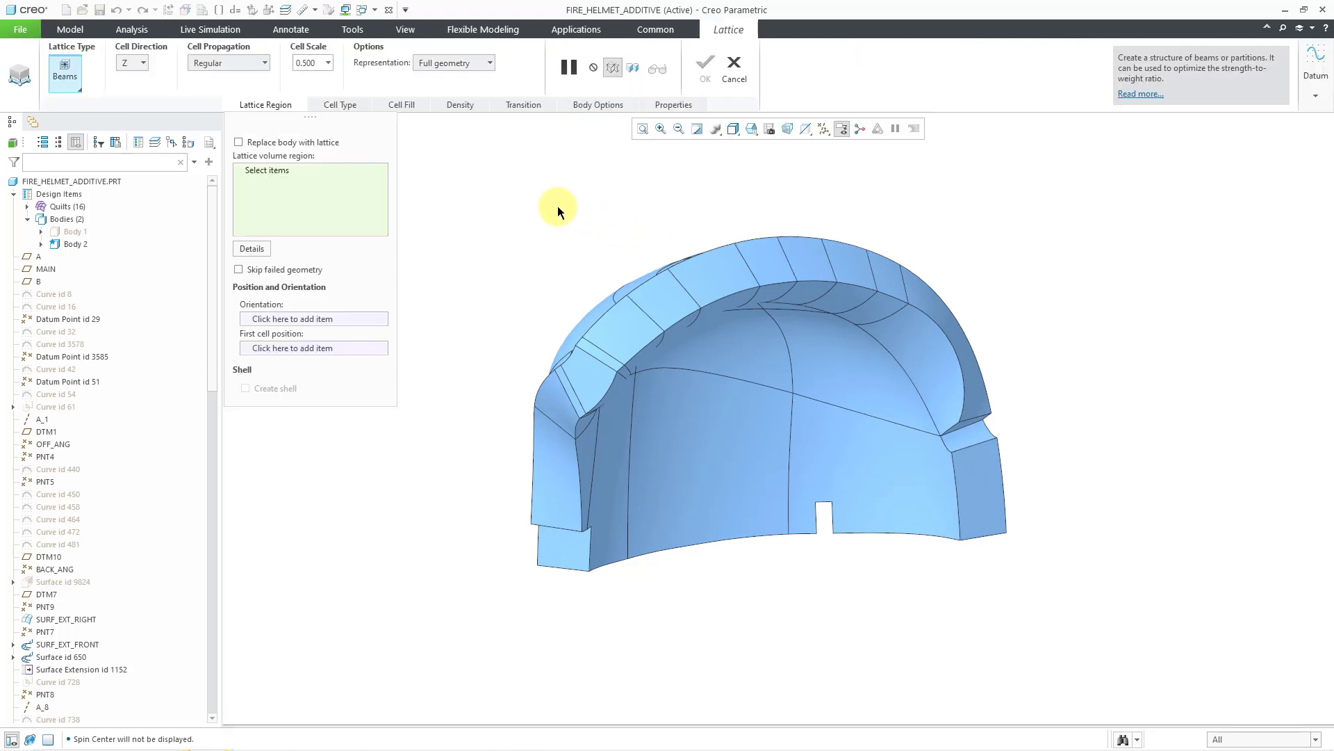
Step: Set the lattice to replace the liner body, Body 2
click(11, 738)
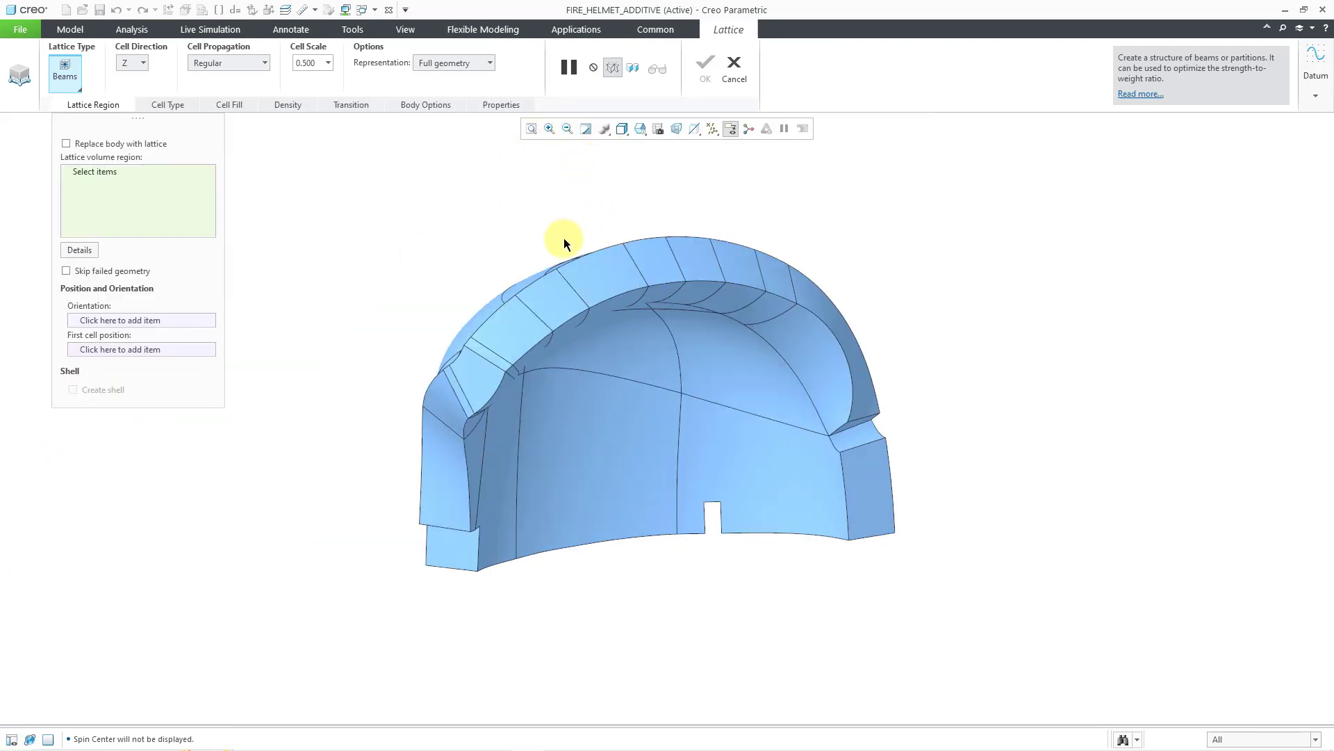
scroll(602, 362, up, 4)
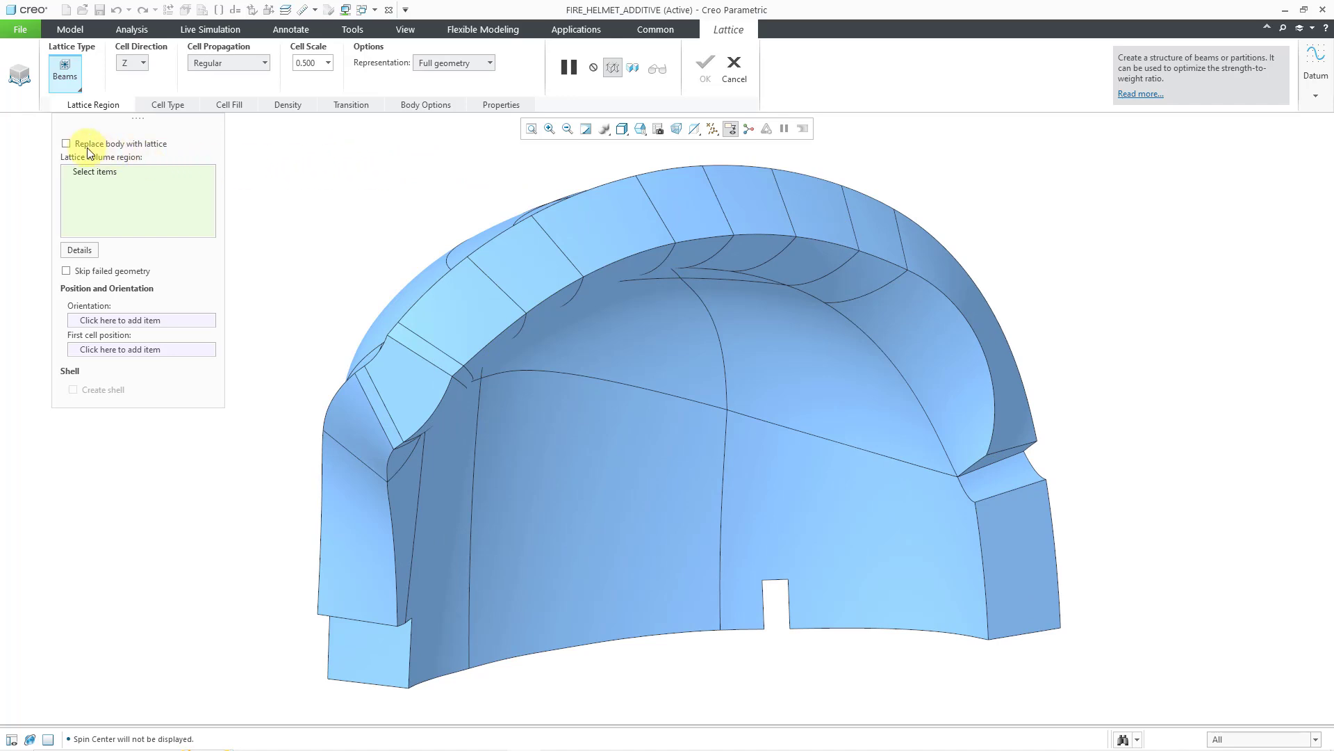
click(67, 144)
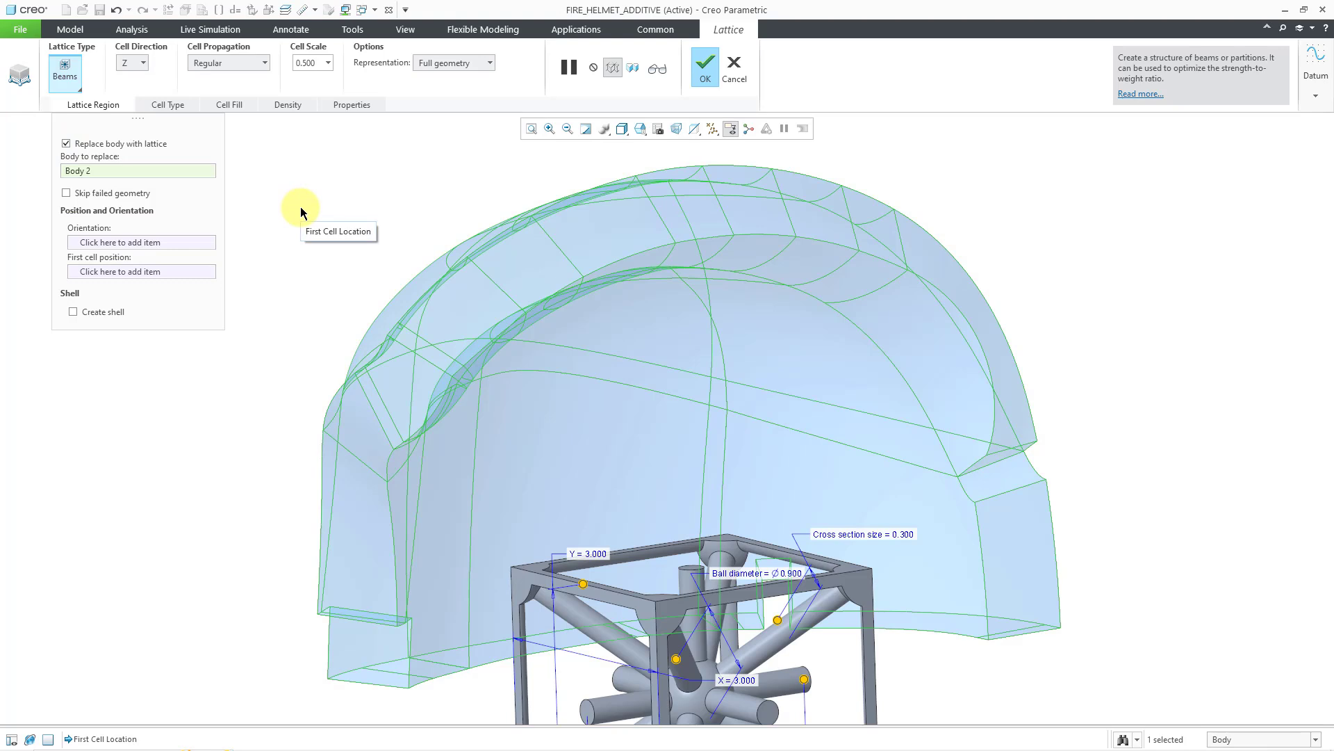
Step: Choose the Rhombic Dodecahedron (Diamond) lattice cell shape
click(177, 105)
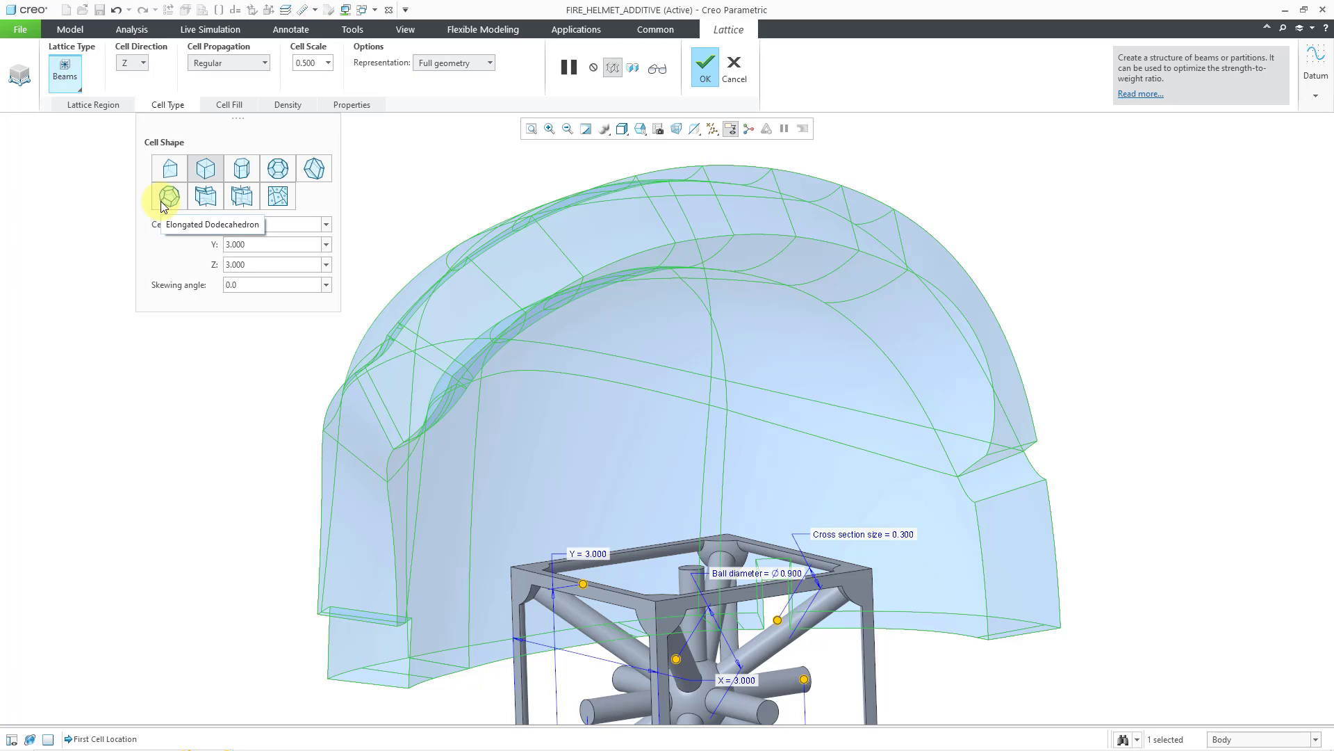
click(314, 170)
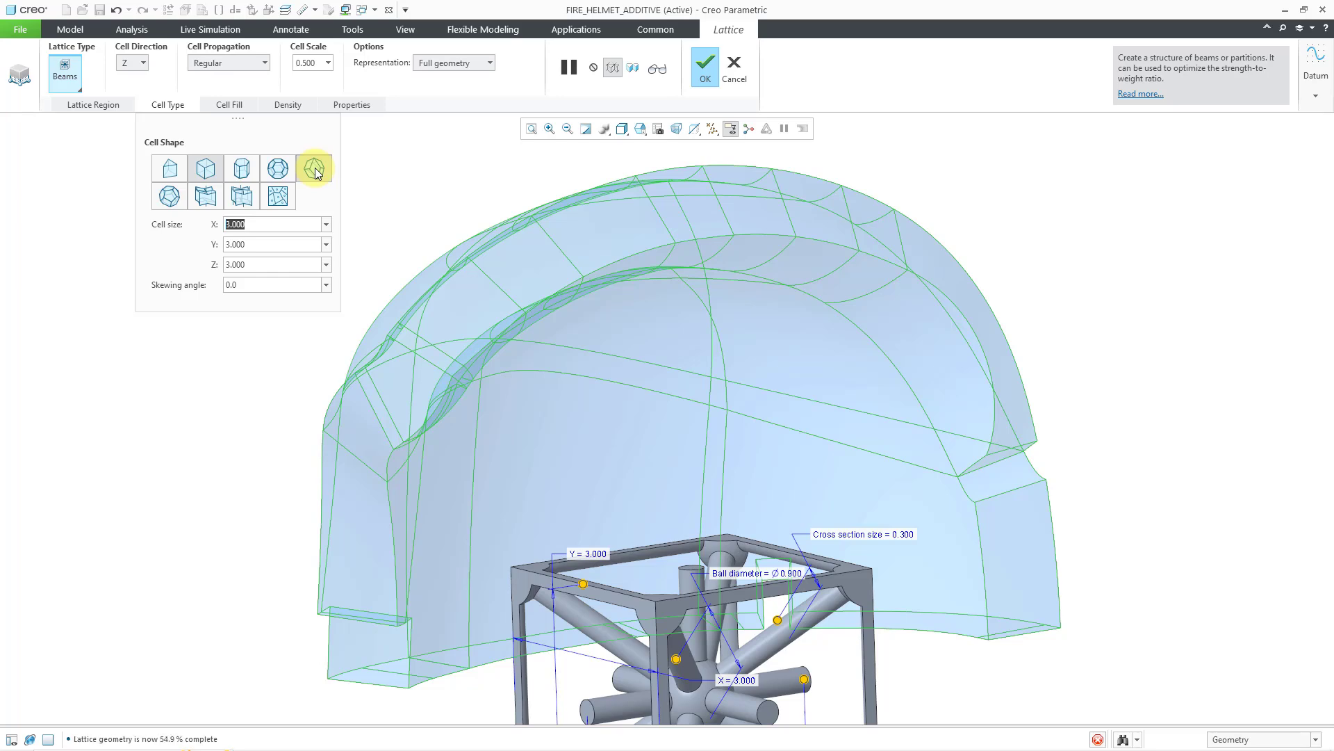
scroll(455, 163, up, 2)
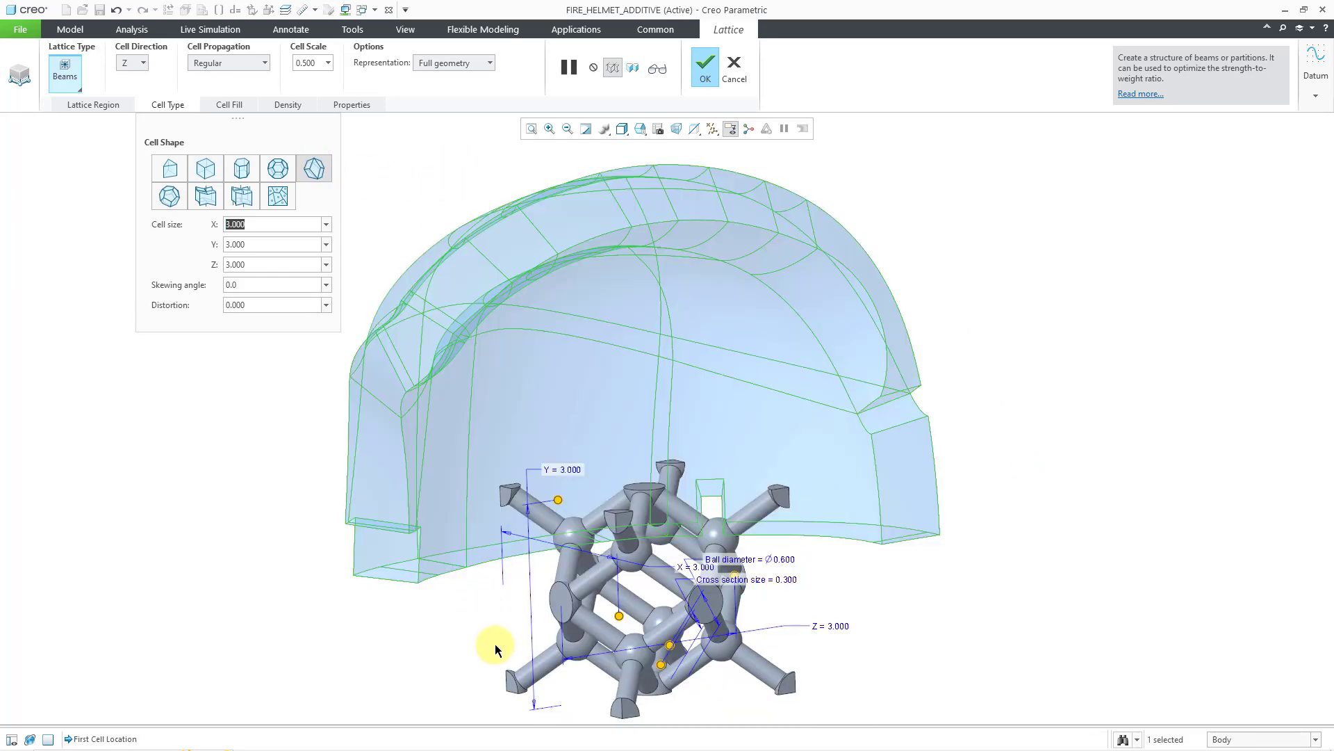
shift+middle_drag(499, 632, 529, 505)
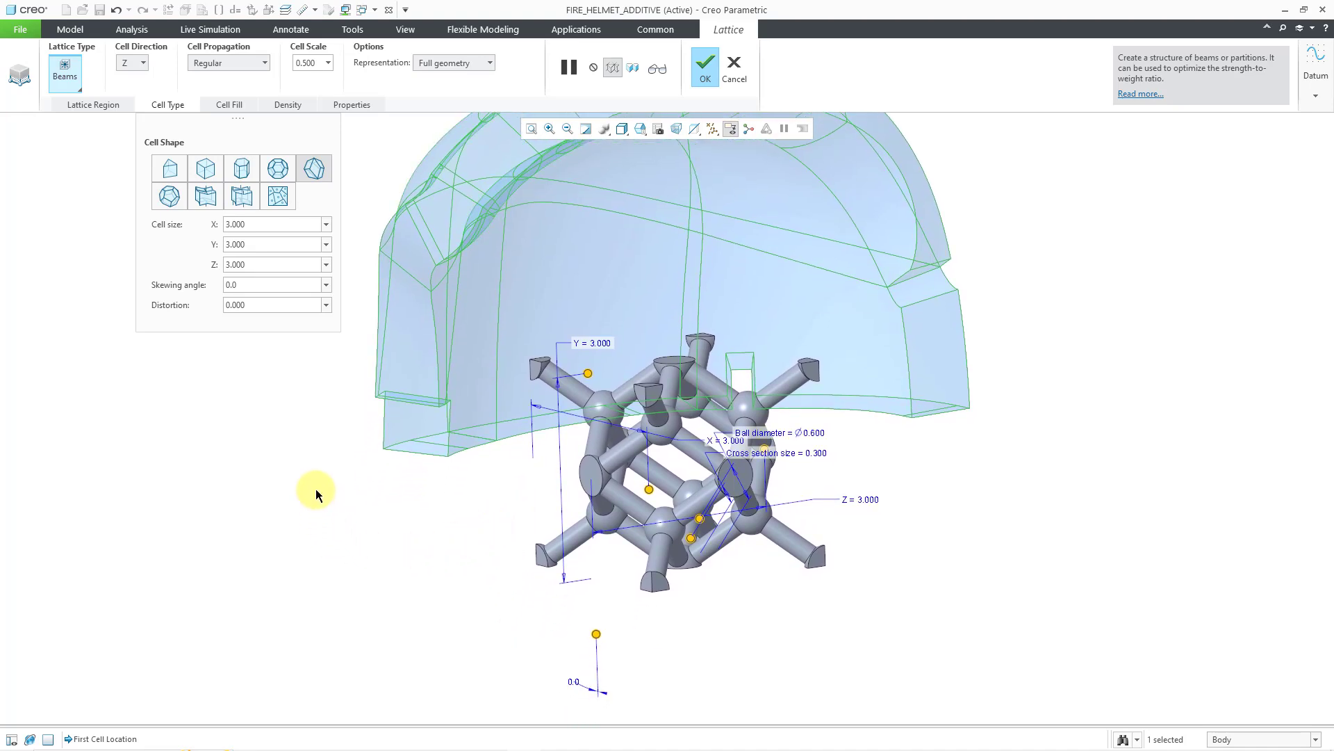
Step: Set the beam cross section size to 0.05 and the ball diameter to 0.1
click(239, 107)
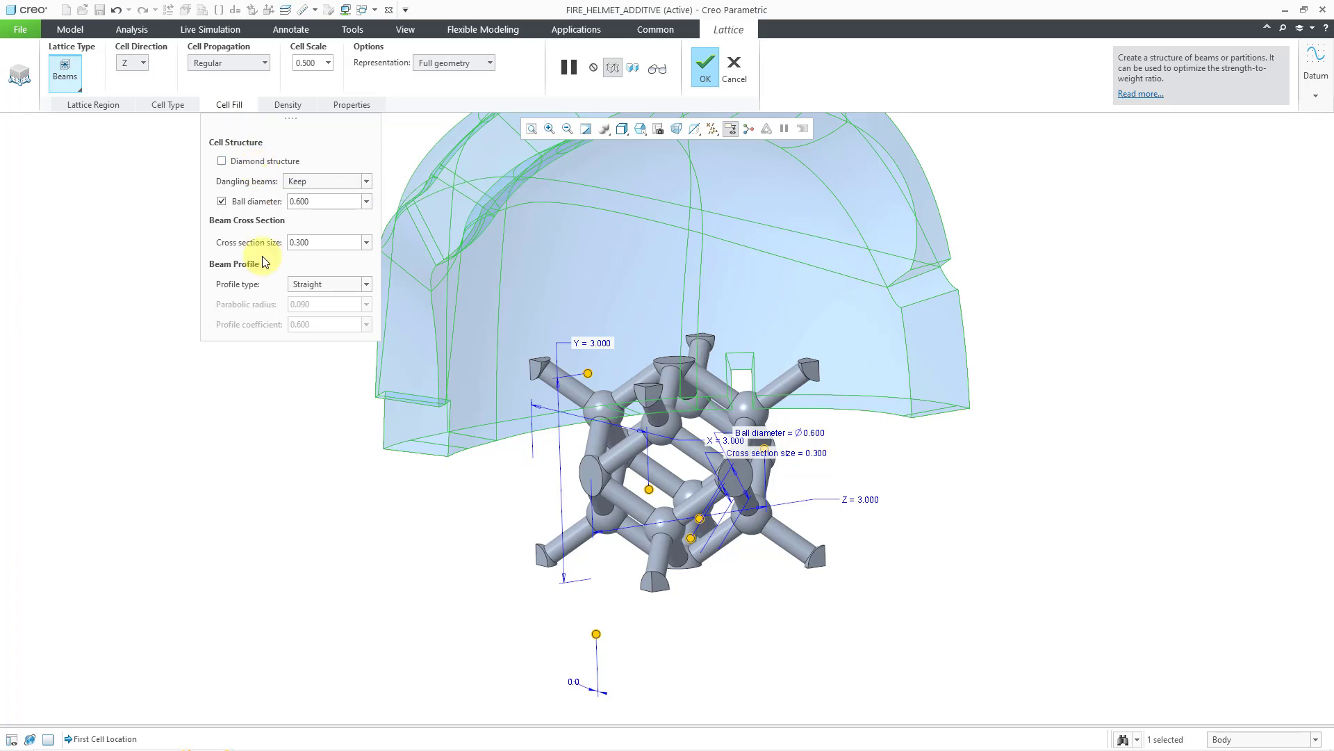
double_click(330, 242)
text(.05)
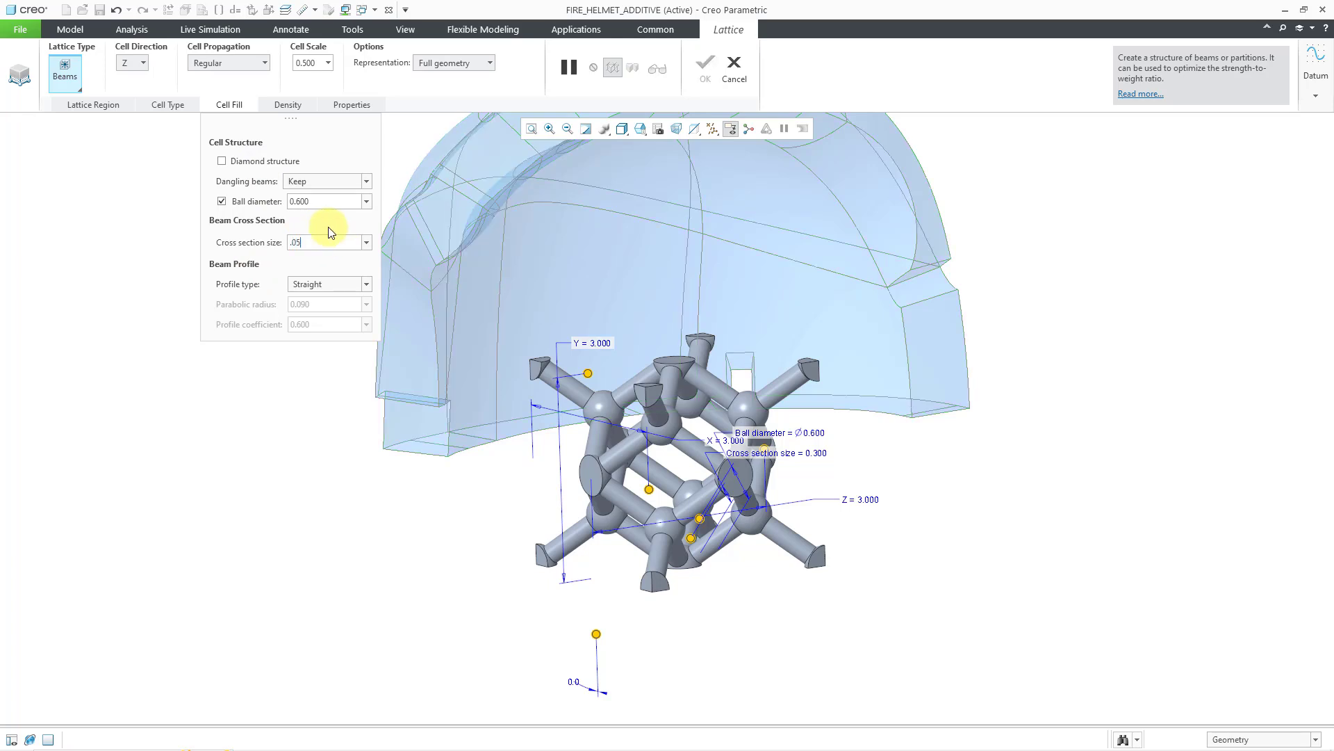
key(Return)
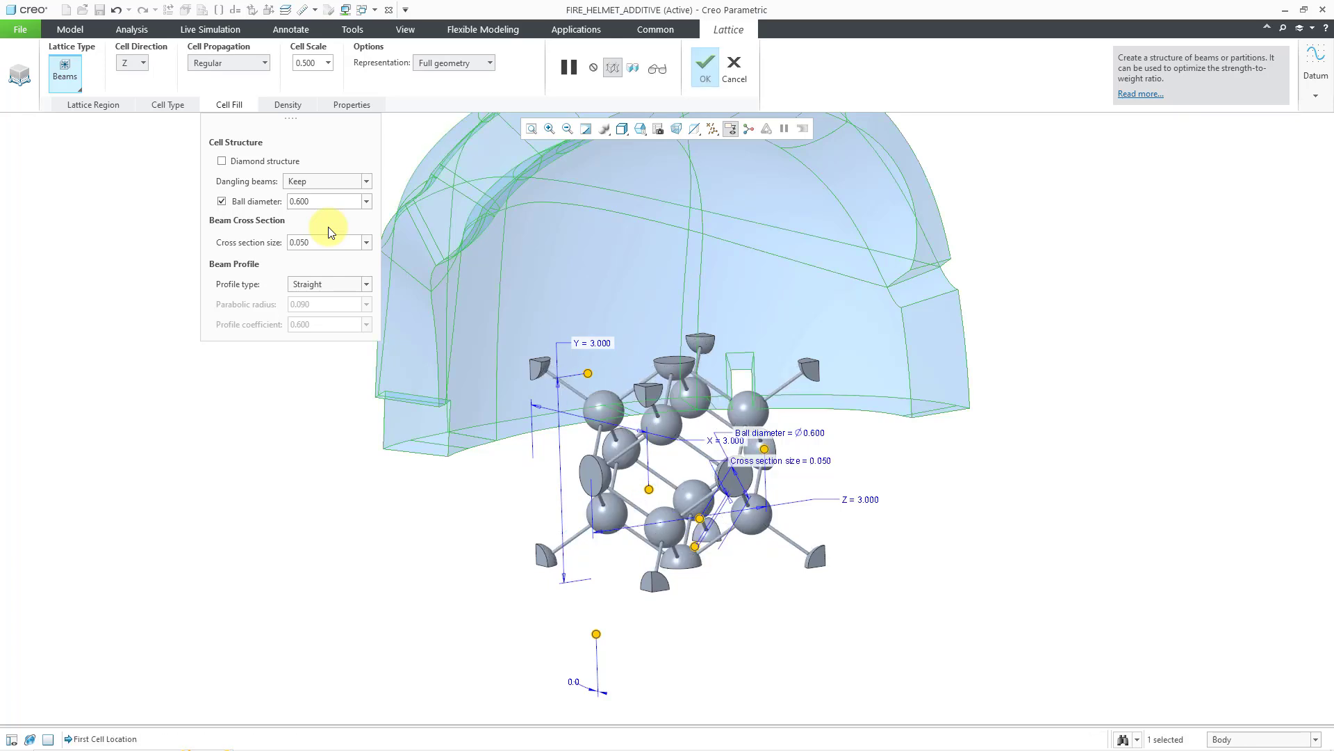
click(332, 198)
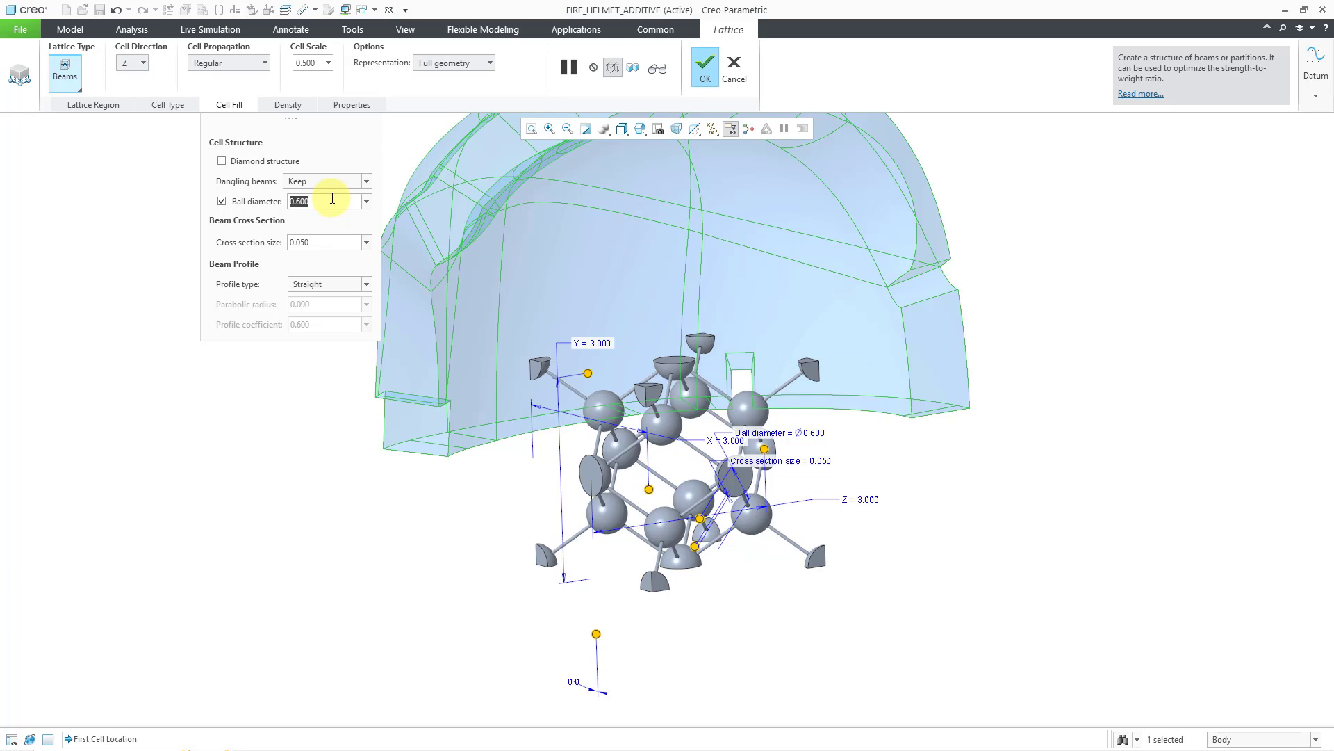
text(.1)
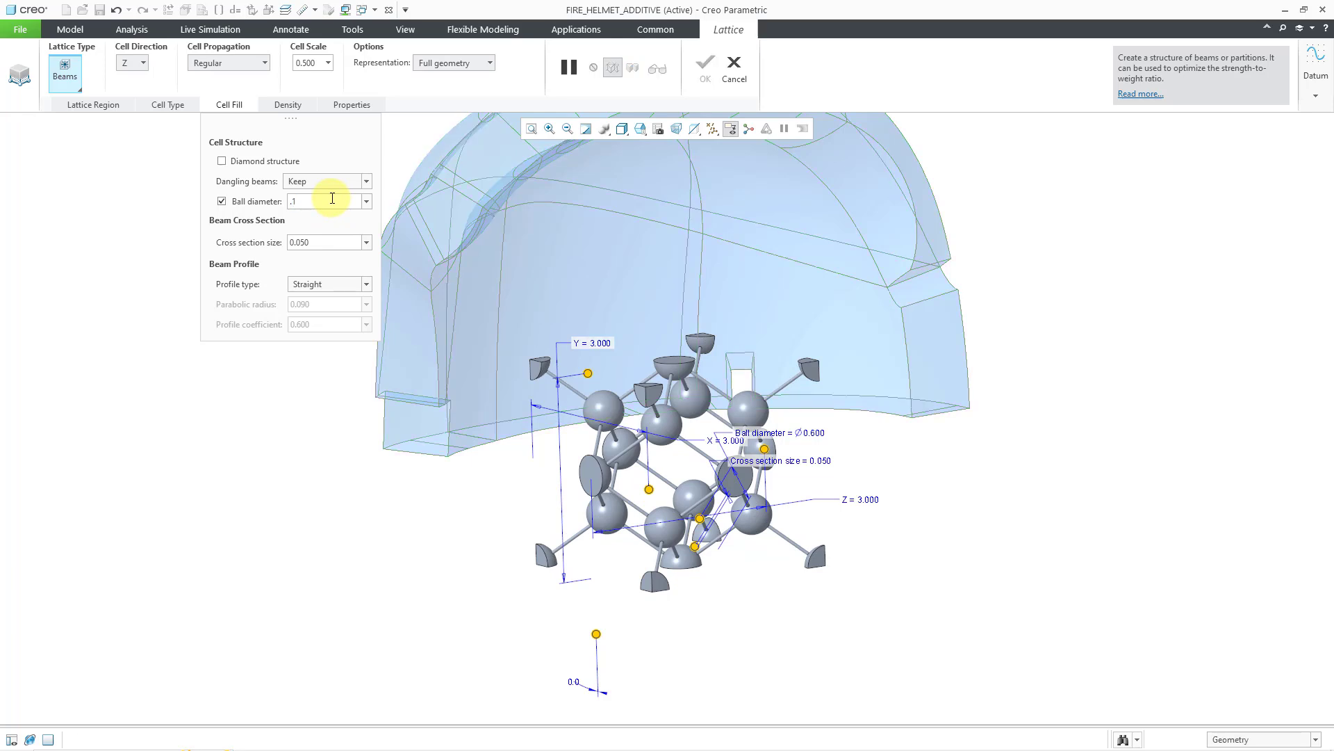
key(Return)
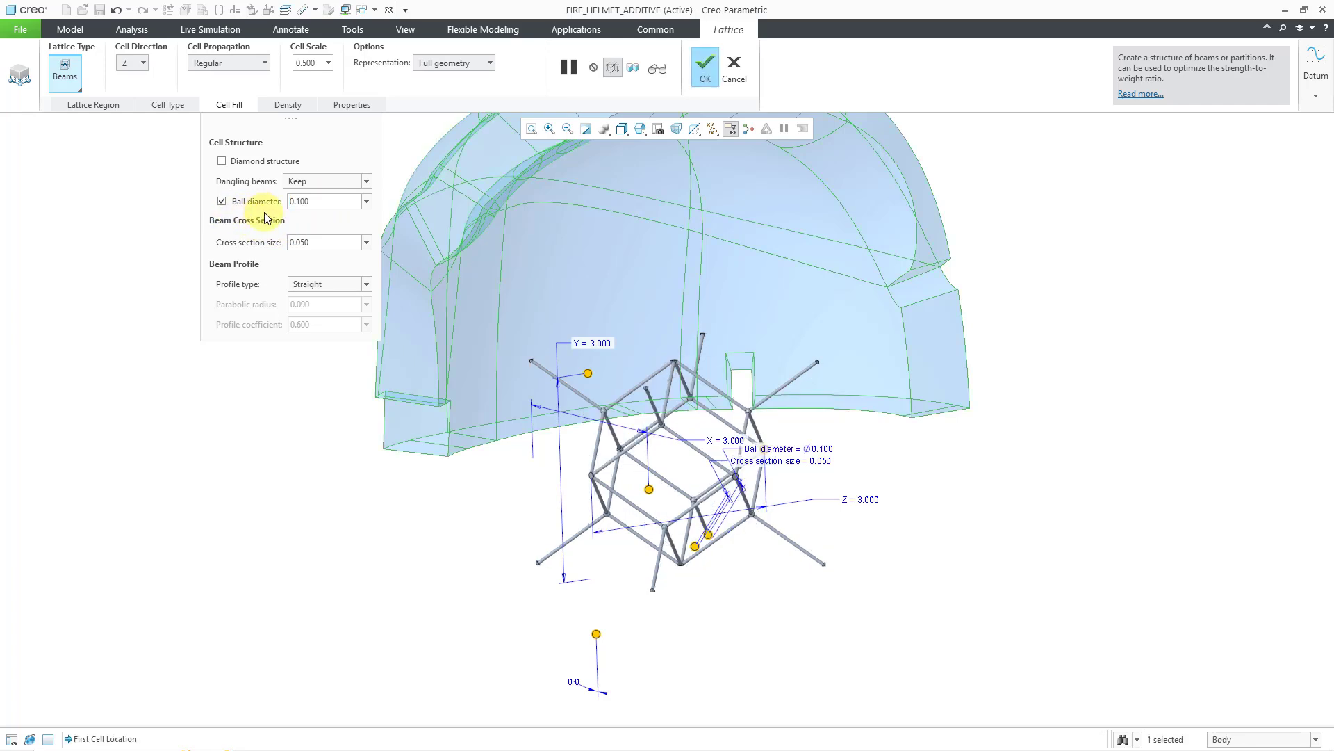
Step: Enter a cell size of 1 for X, Y and Z on the Cell Type settings
click(176, 104)
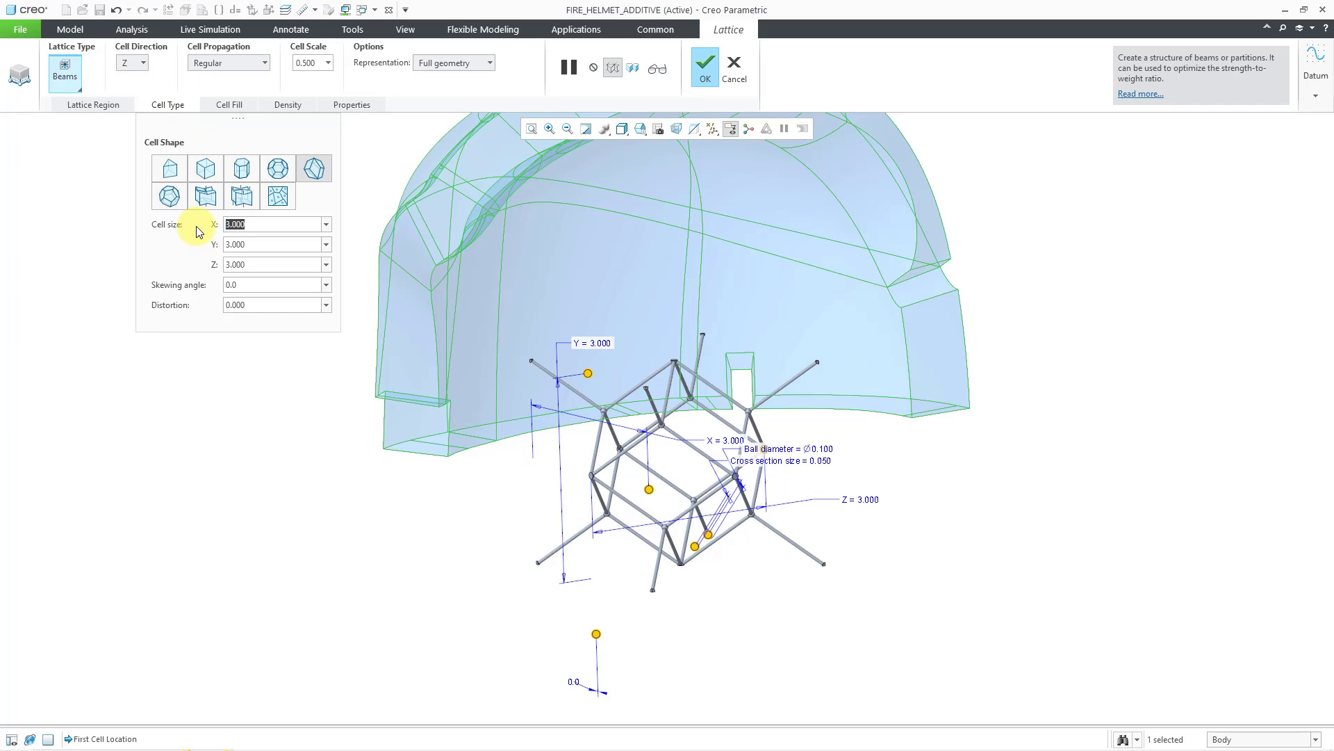
text(1)
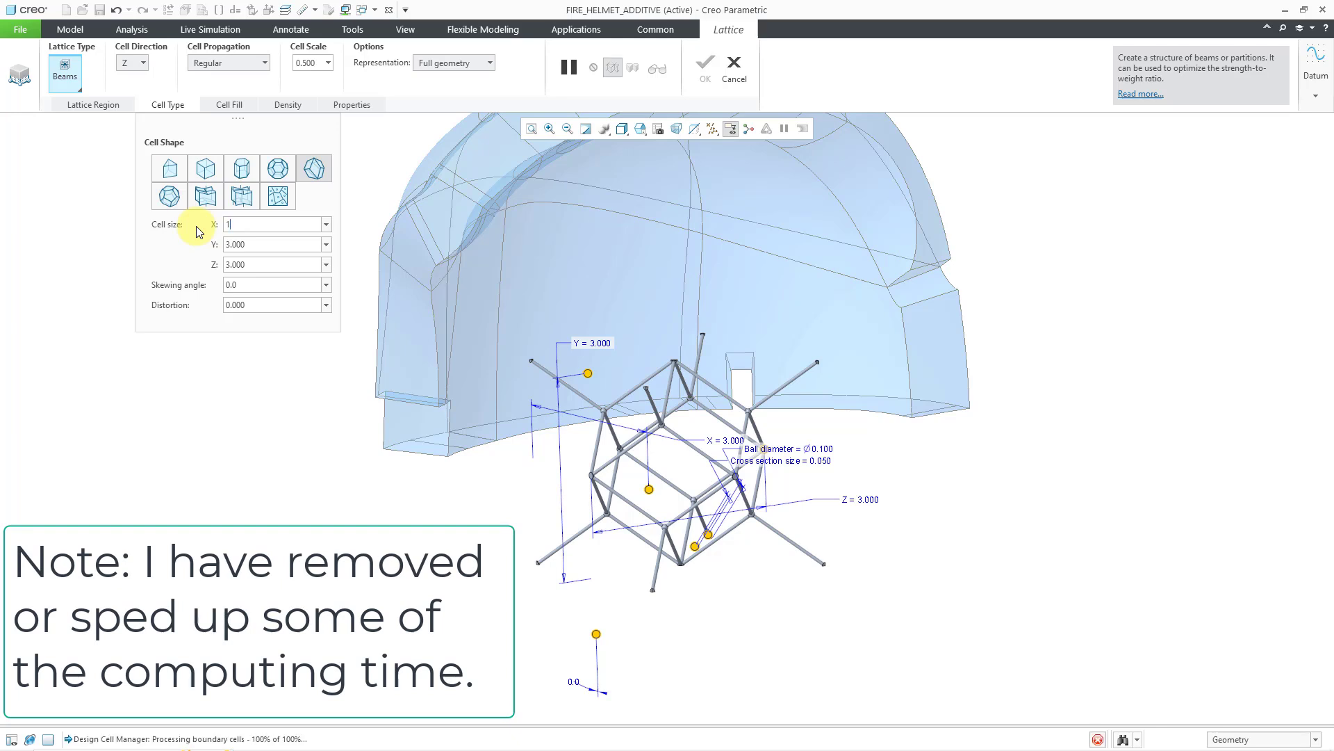
key(Tab)
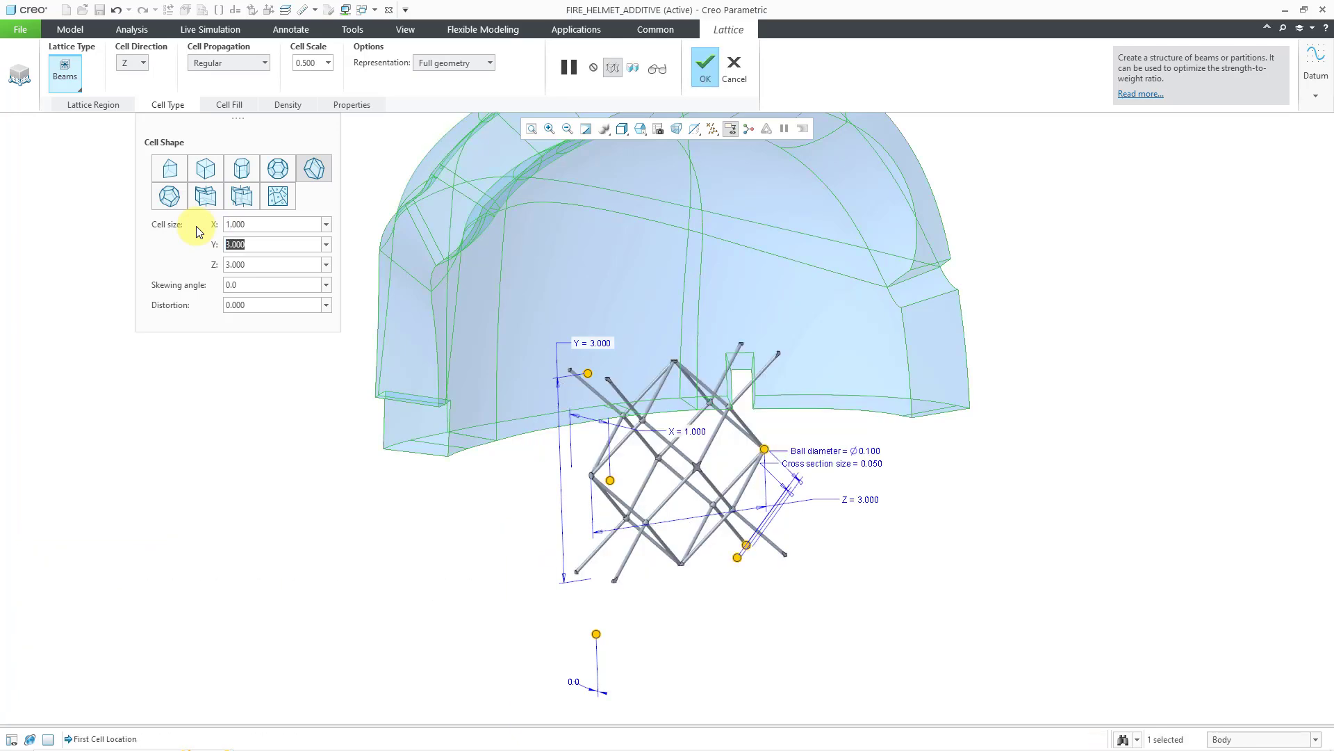
text(1)
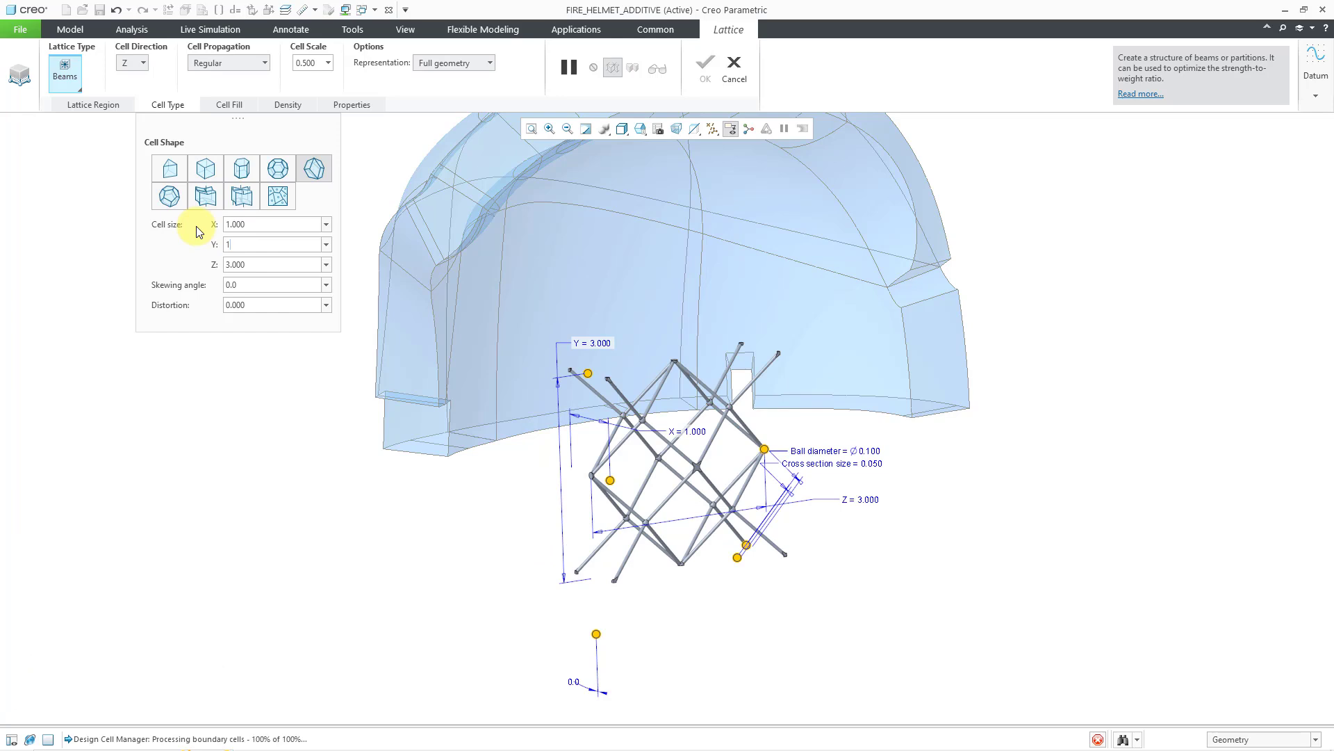
key(Tab)
text(1)
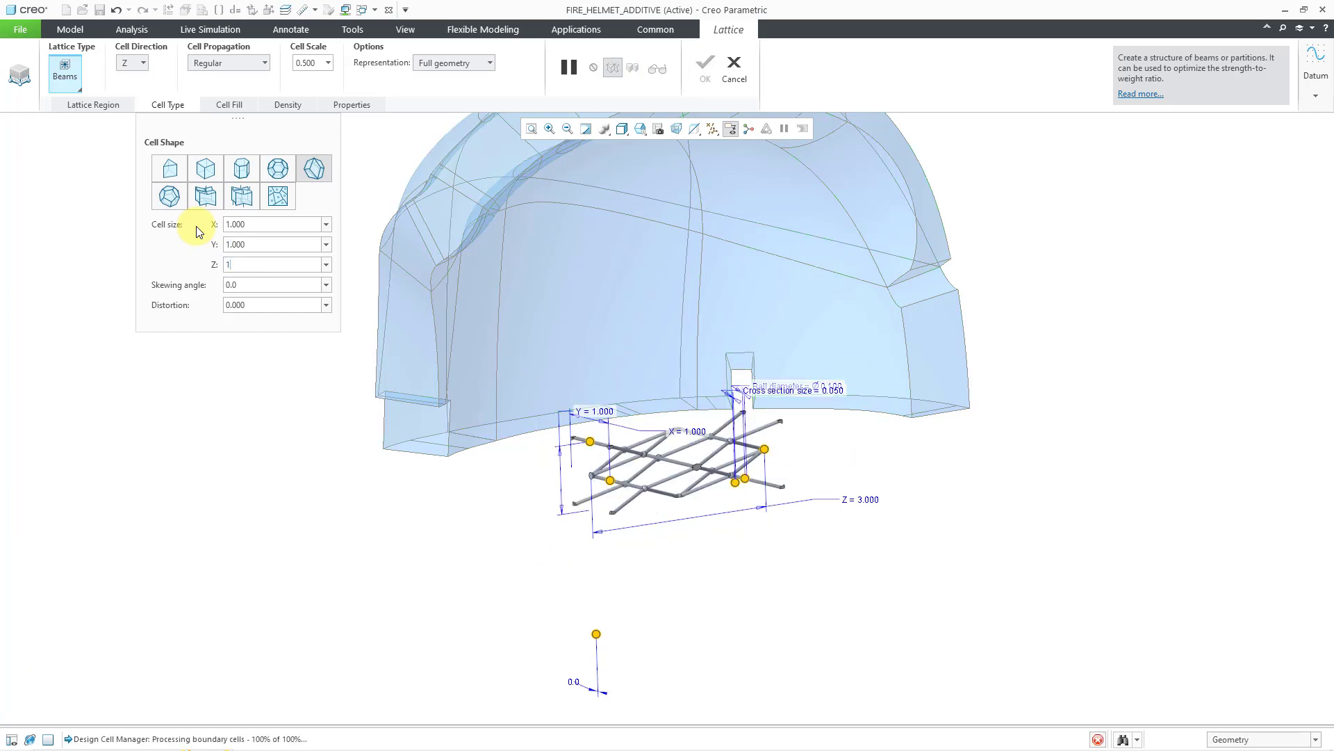
key(Tab)
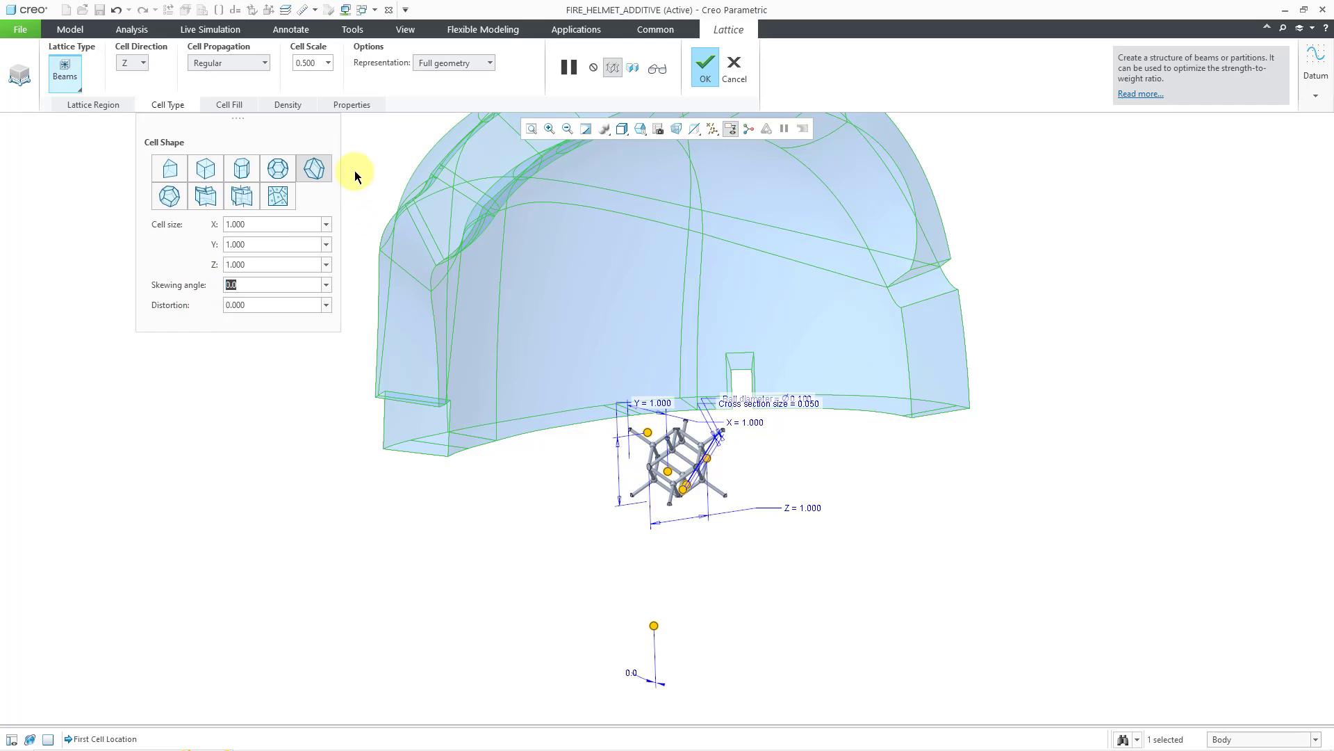
click(706, 72)
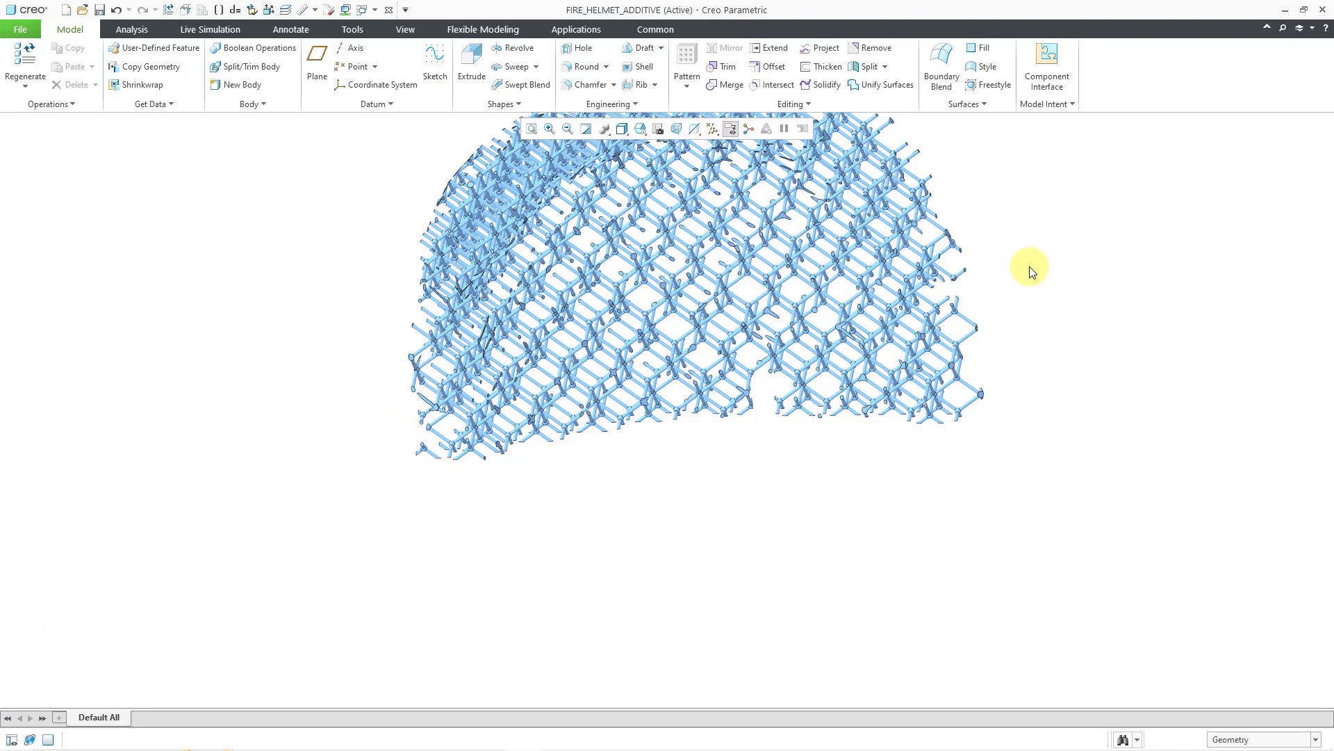
mouse_move(1030, 270)
middle_down()
mouse_move(1039, 405)
mouse_move(929, 352)
mouse_move(915, 307)
mouse_move(848, 313)
mouse_move(915, 310)
mouse_move(920, 342)
mouse_move(910, 320)
middle_up()
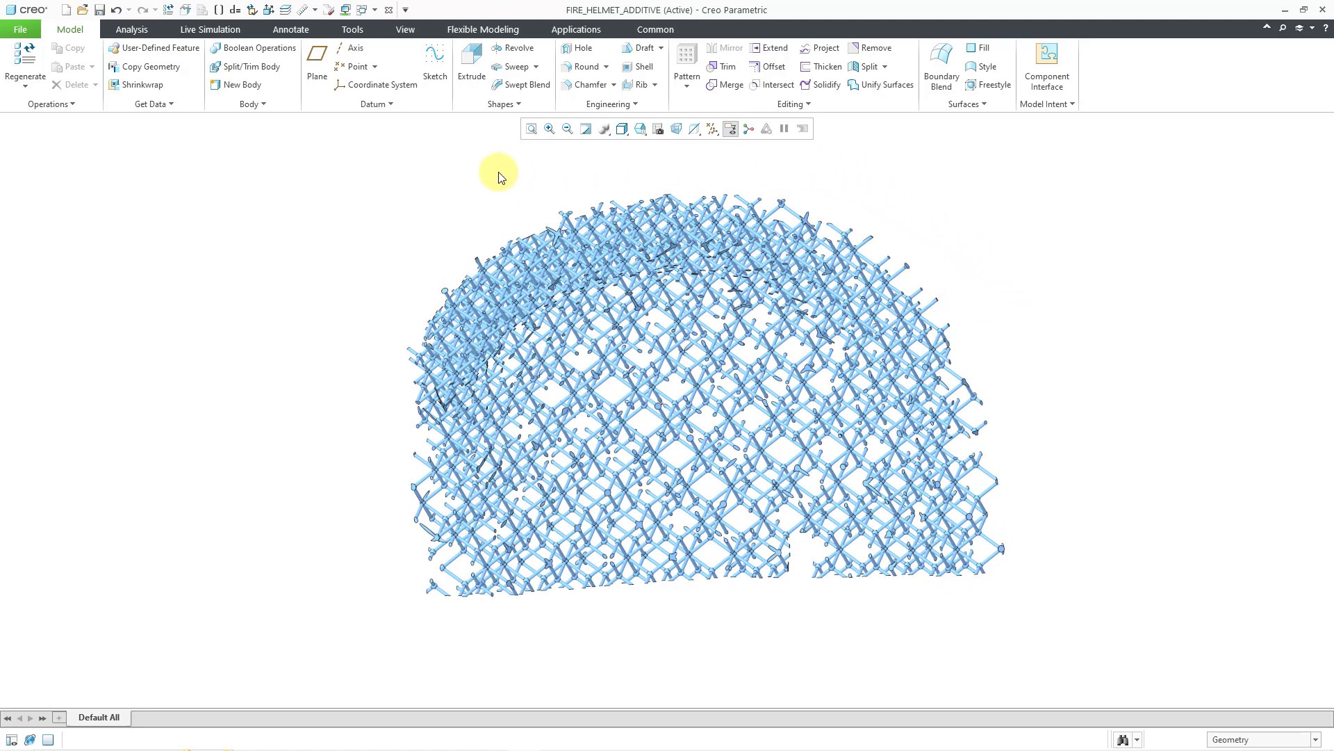
Step: Reopen the definition of the Lattice 1 feature from the model tree
click(10, 739)
scroll(105, 654, down, 5)
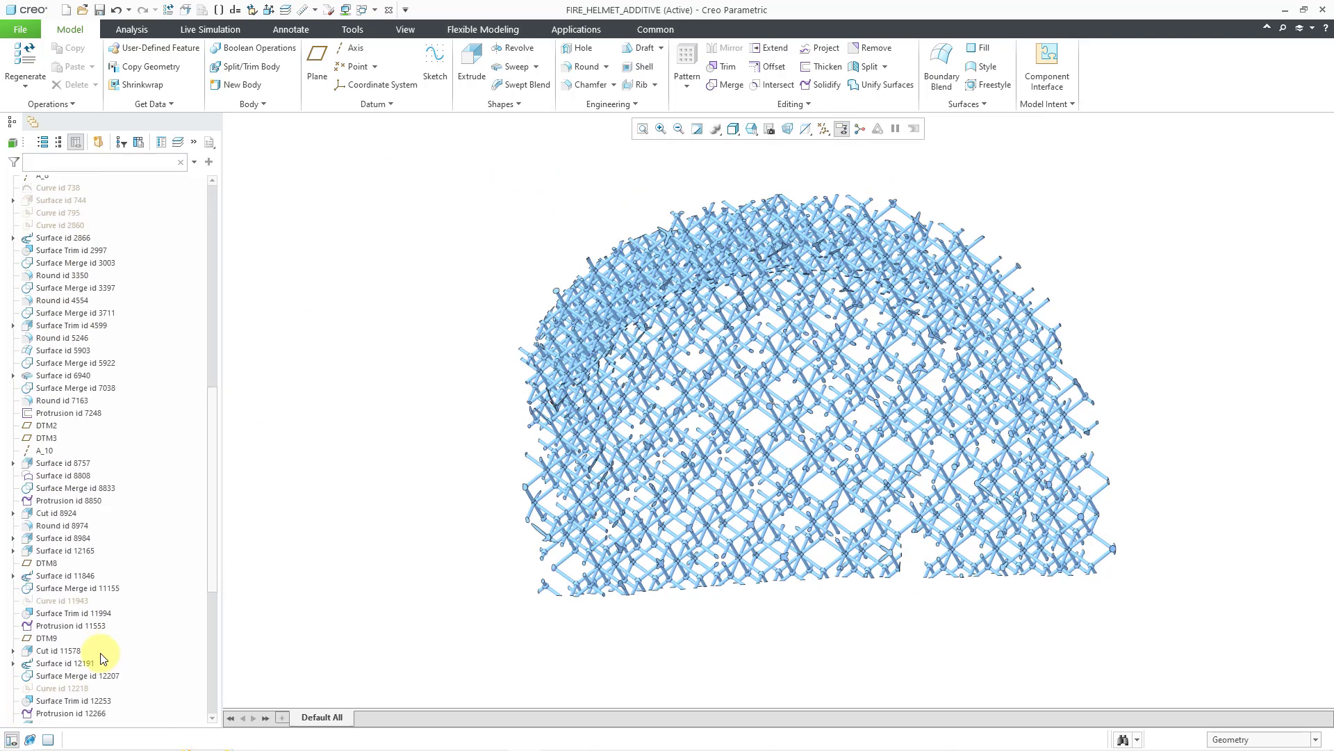
scroll(102, 657, down, 8)
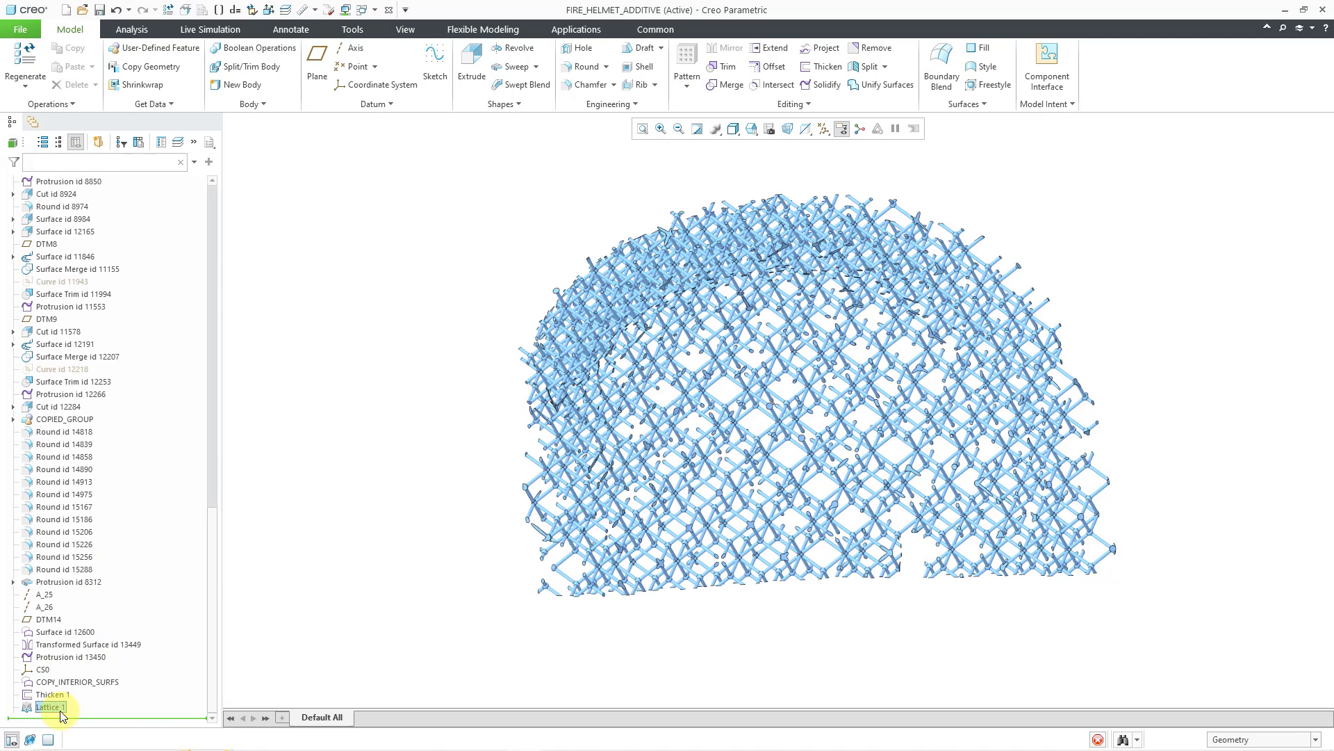
click(60, 708)
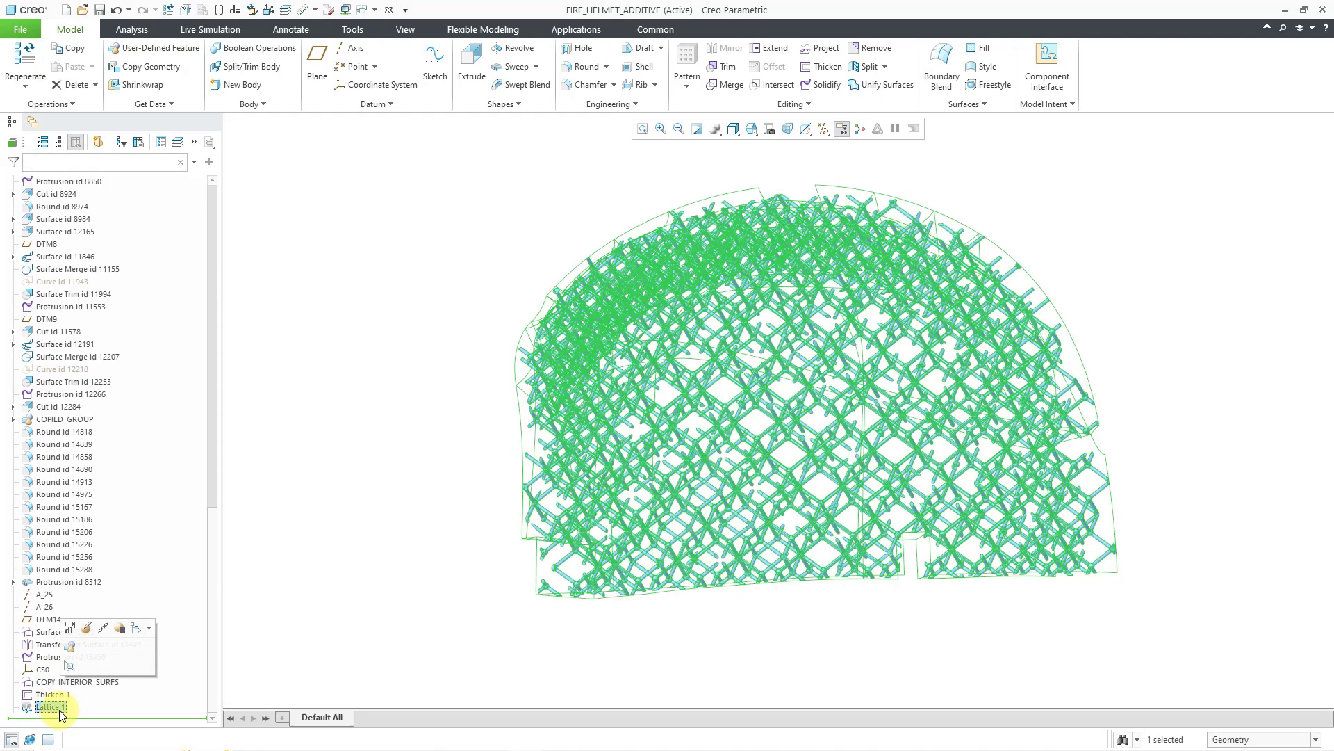
click(87, 629)
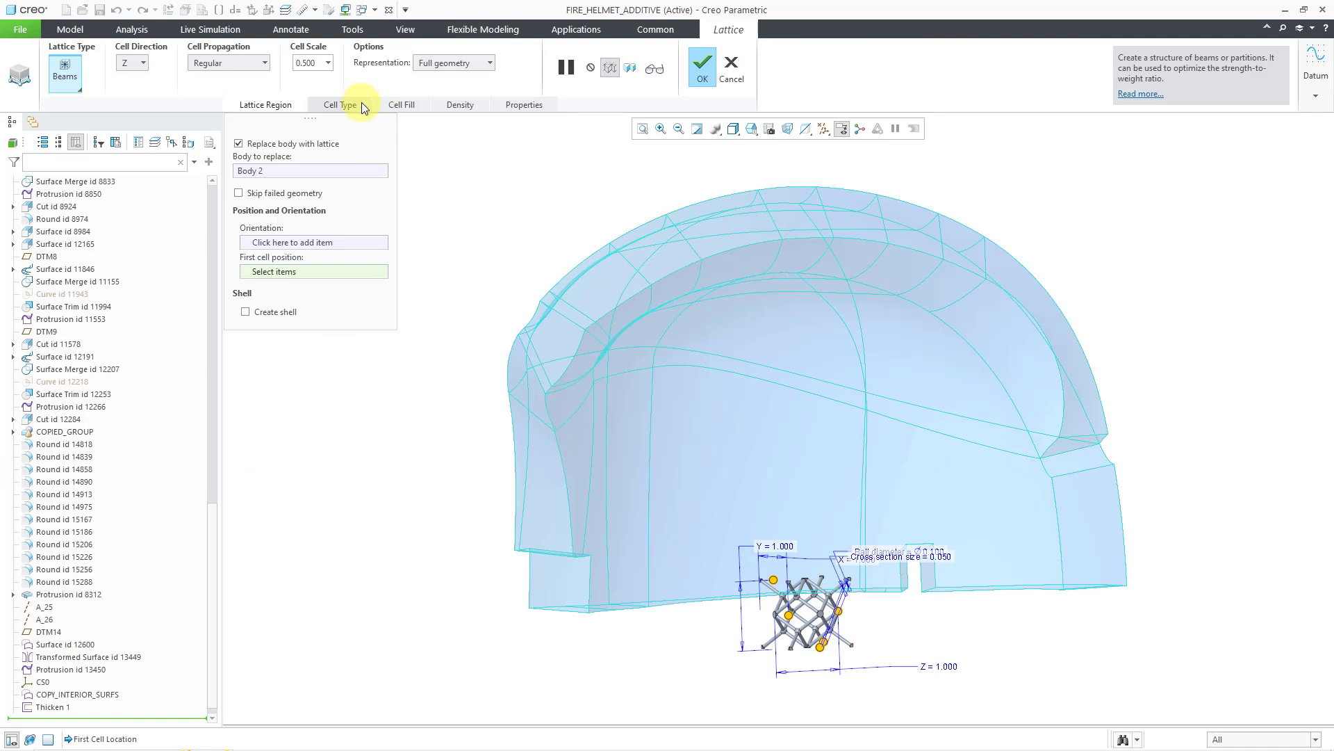
Step: Set dangling beams to Remove and enable the Diamond structure option
click(399, 104)
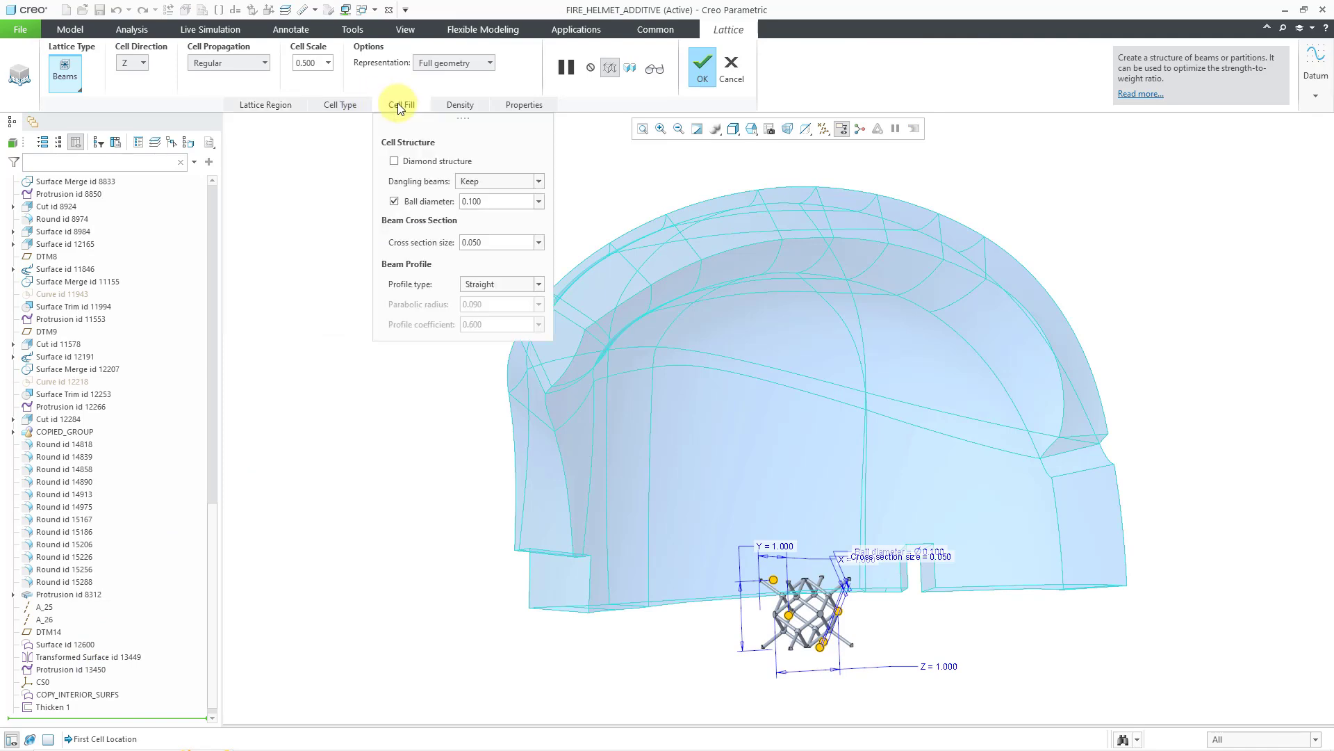
click(504, 182)
click(507, 207)
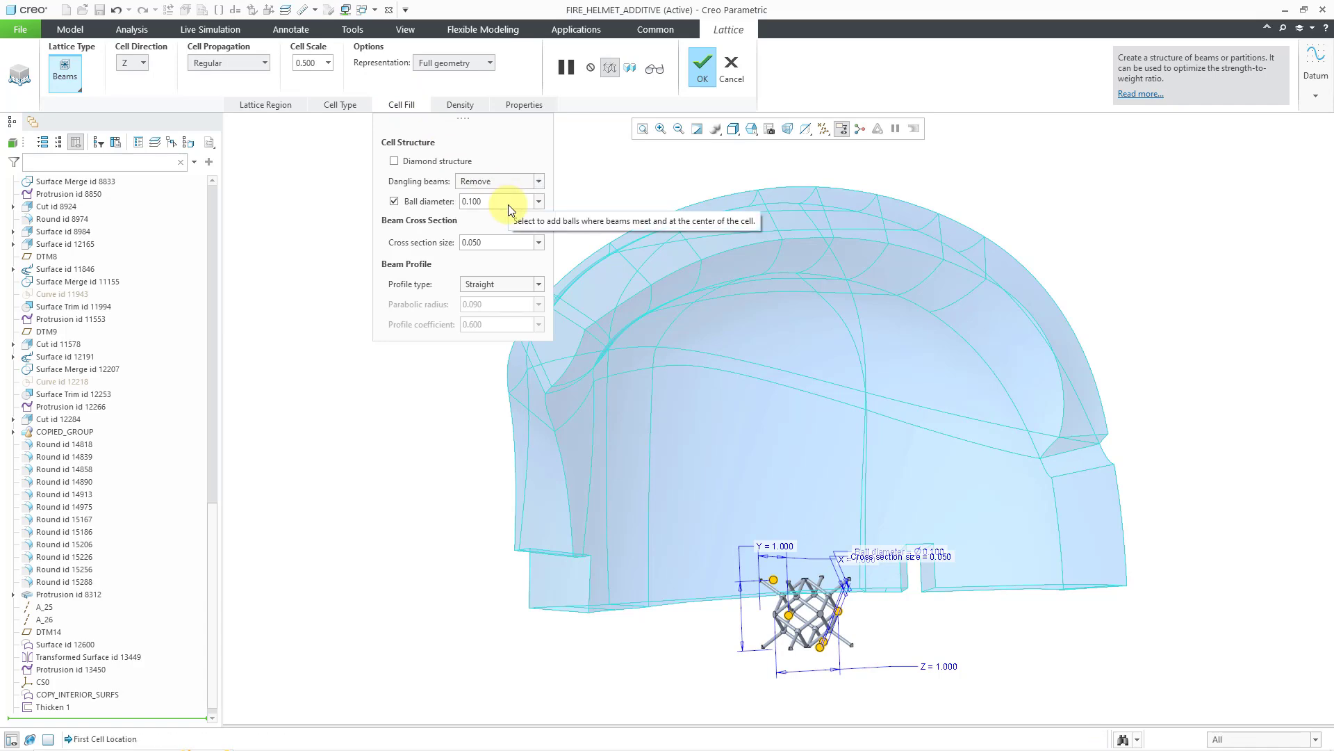
click(394, 162)
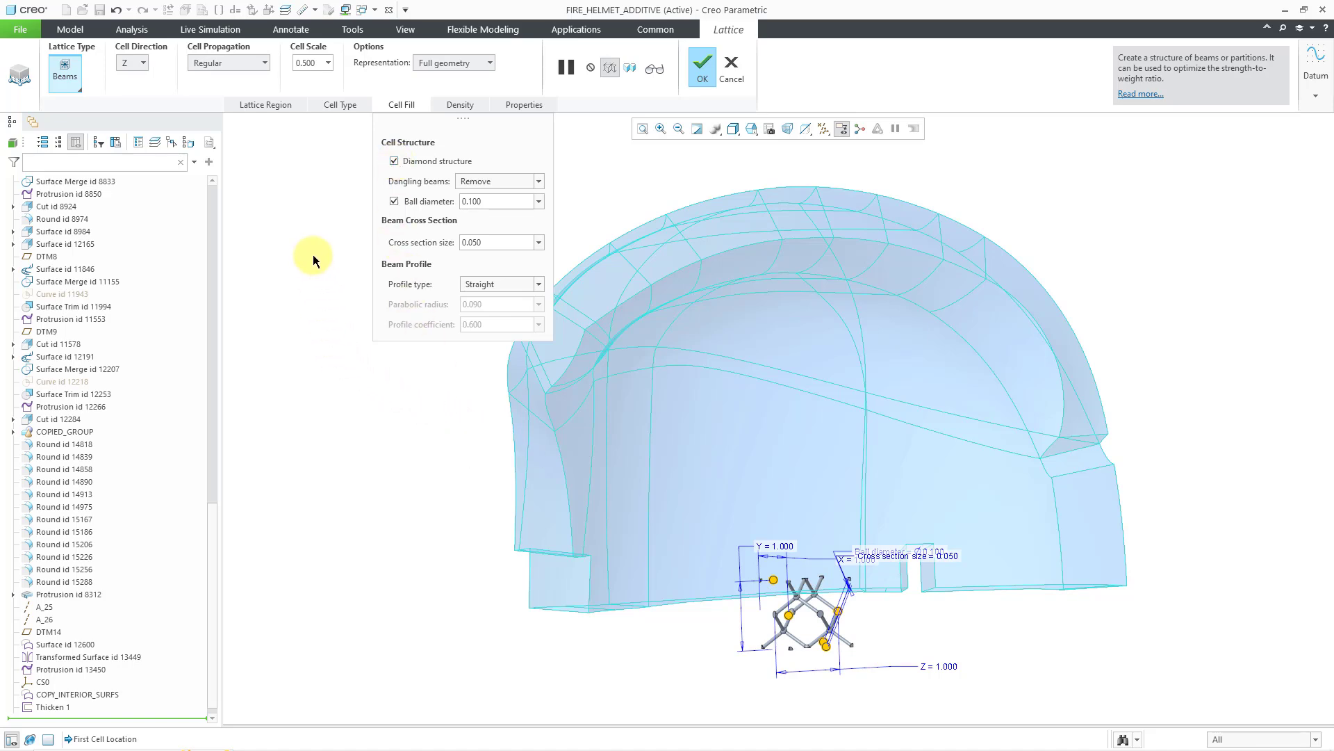
Step: Set cell size to 0.75 in X, Y and Z and regenerate the lattice
click(332, 104)
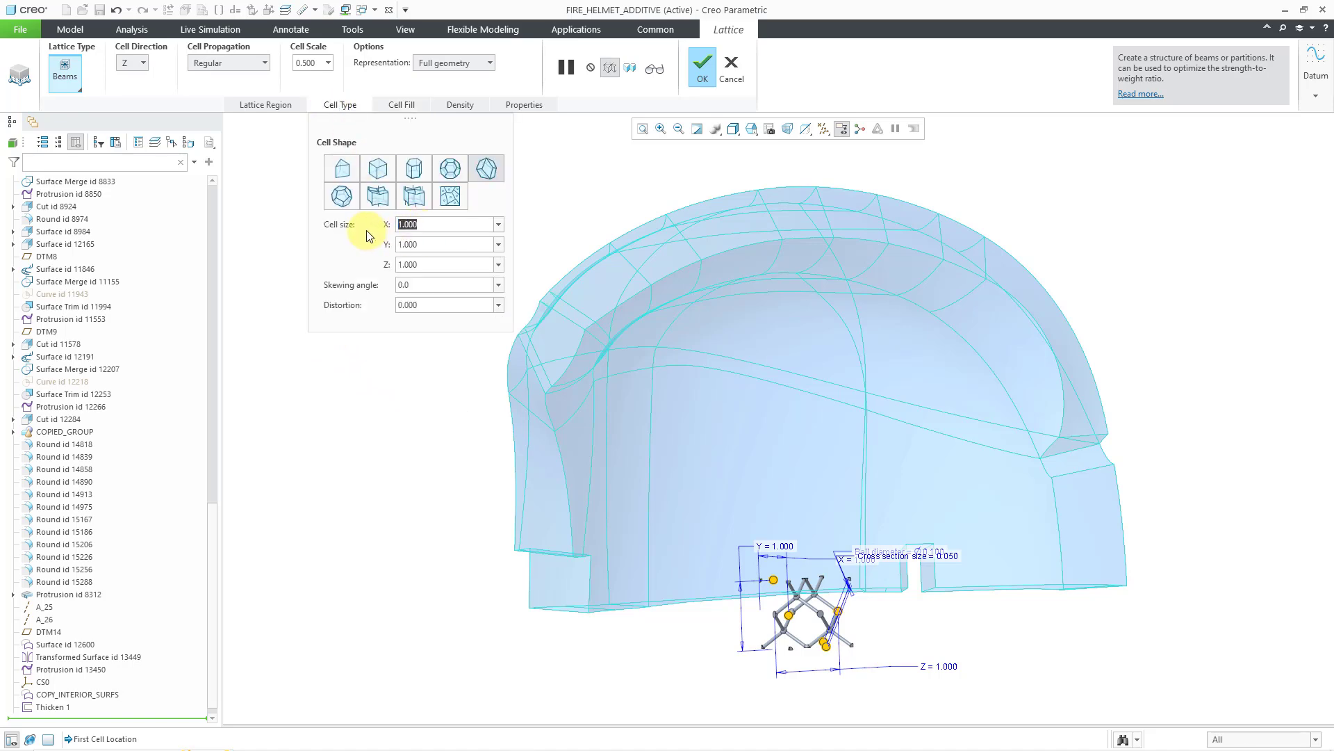
text(.75)
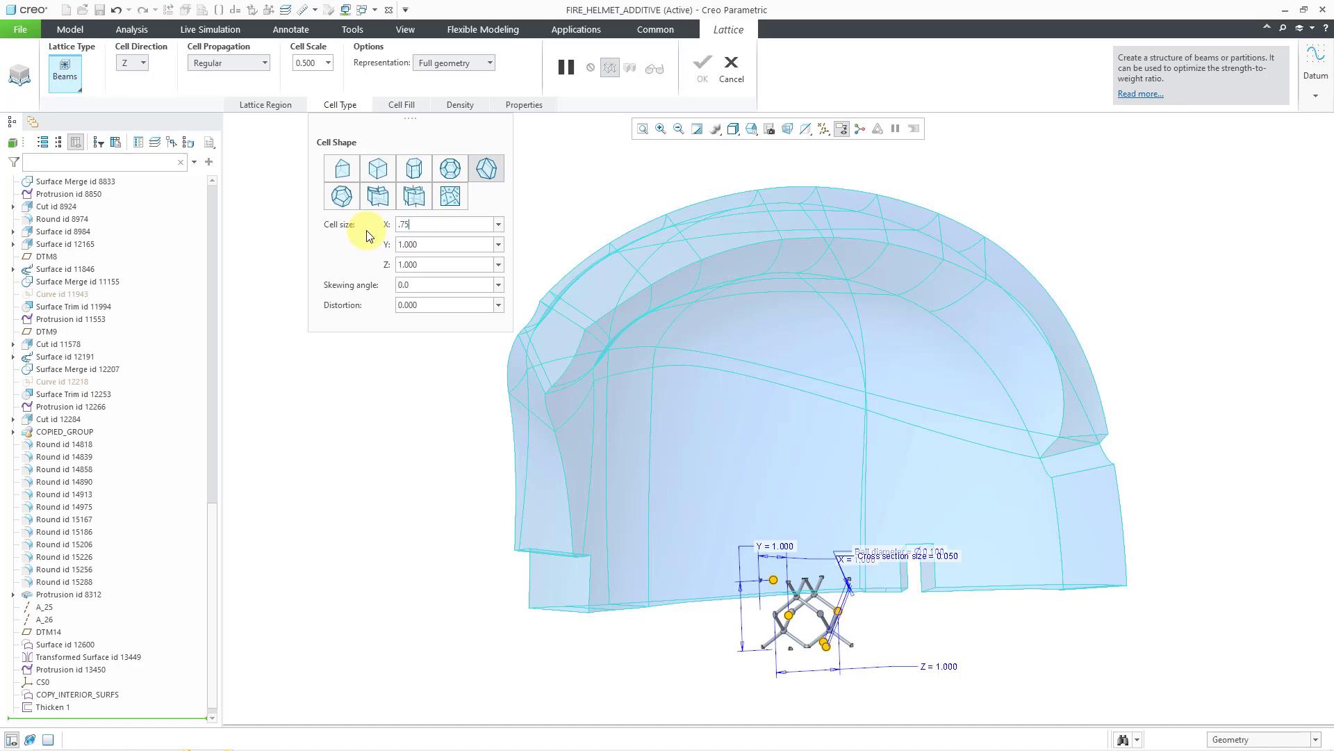
key(Return)
key(Tab)
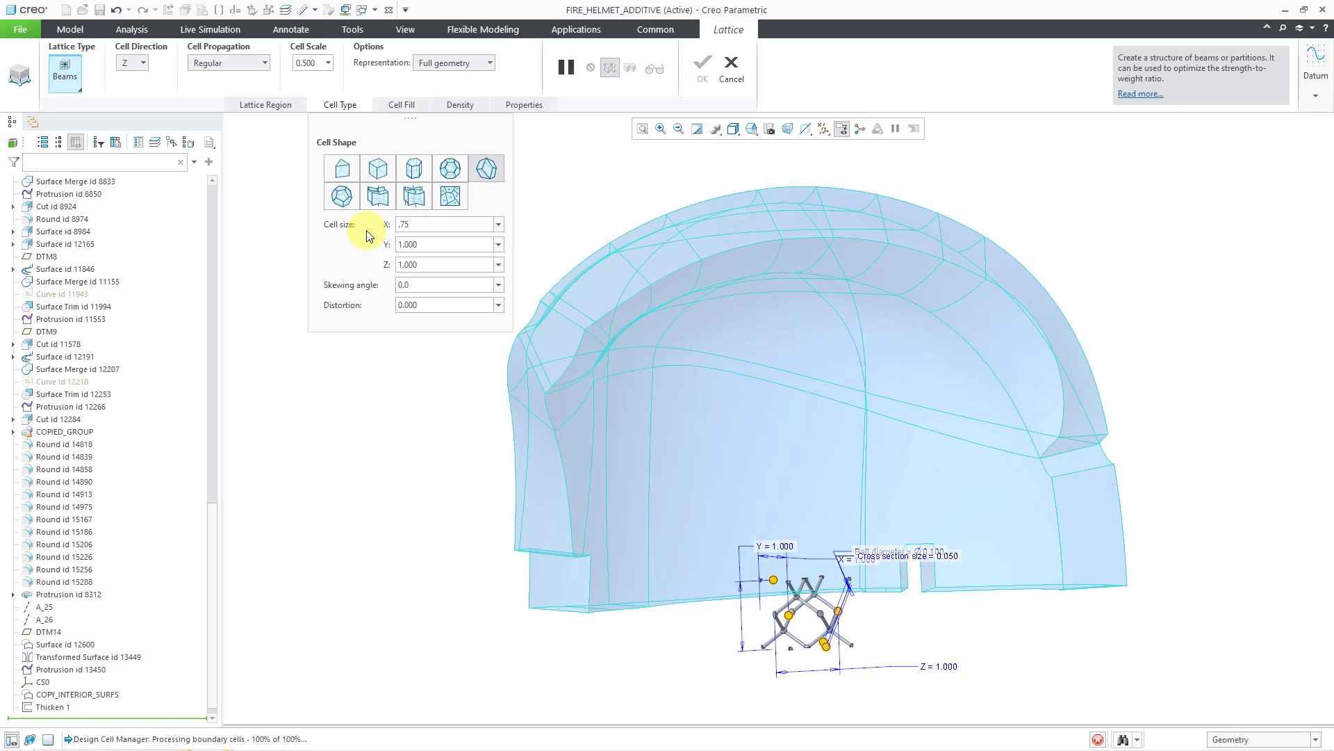
text(.75)
key(Tab)
text(.75)
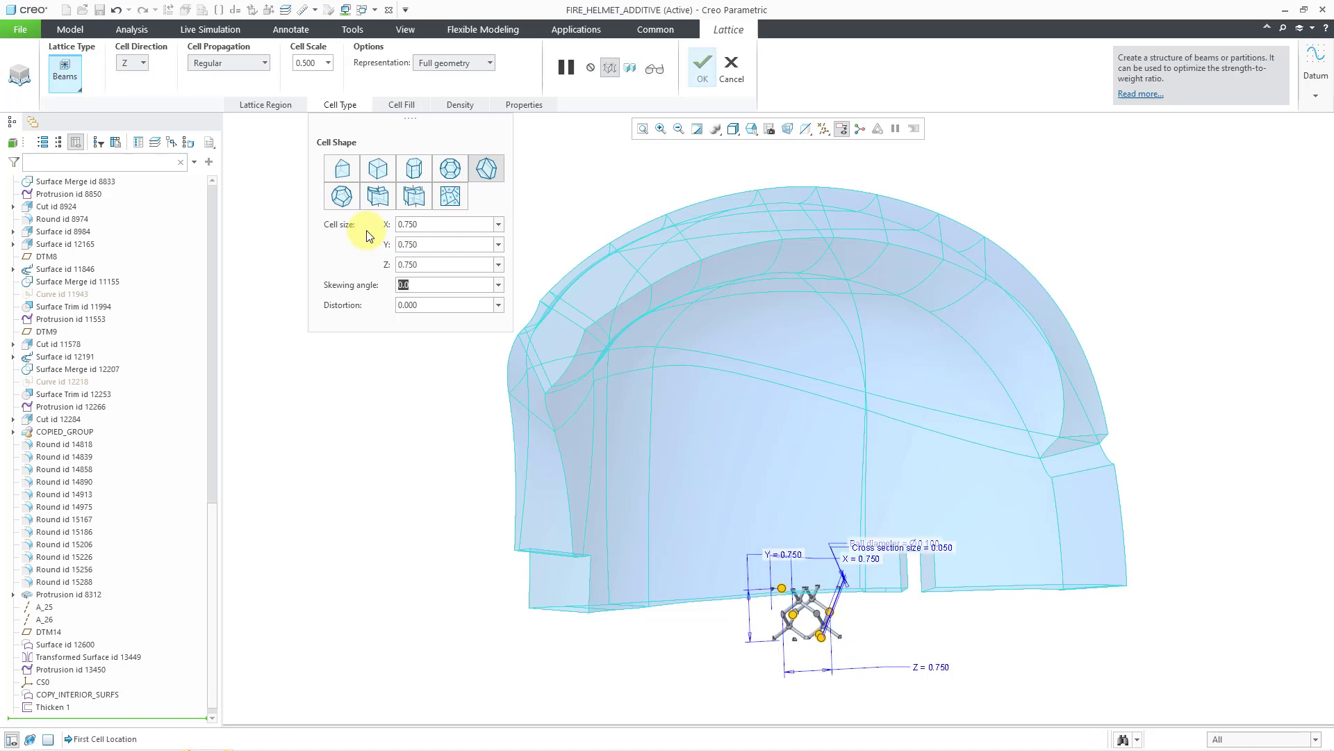
key(Tab)
click(703, 76)
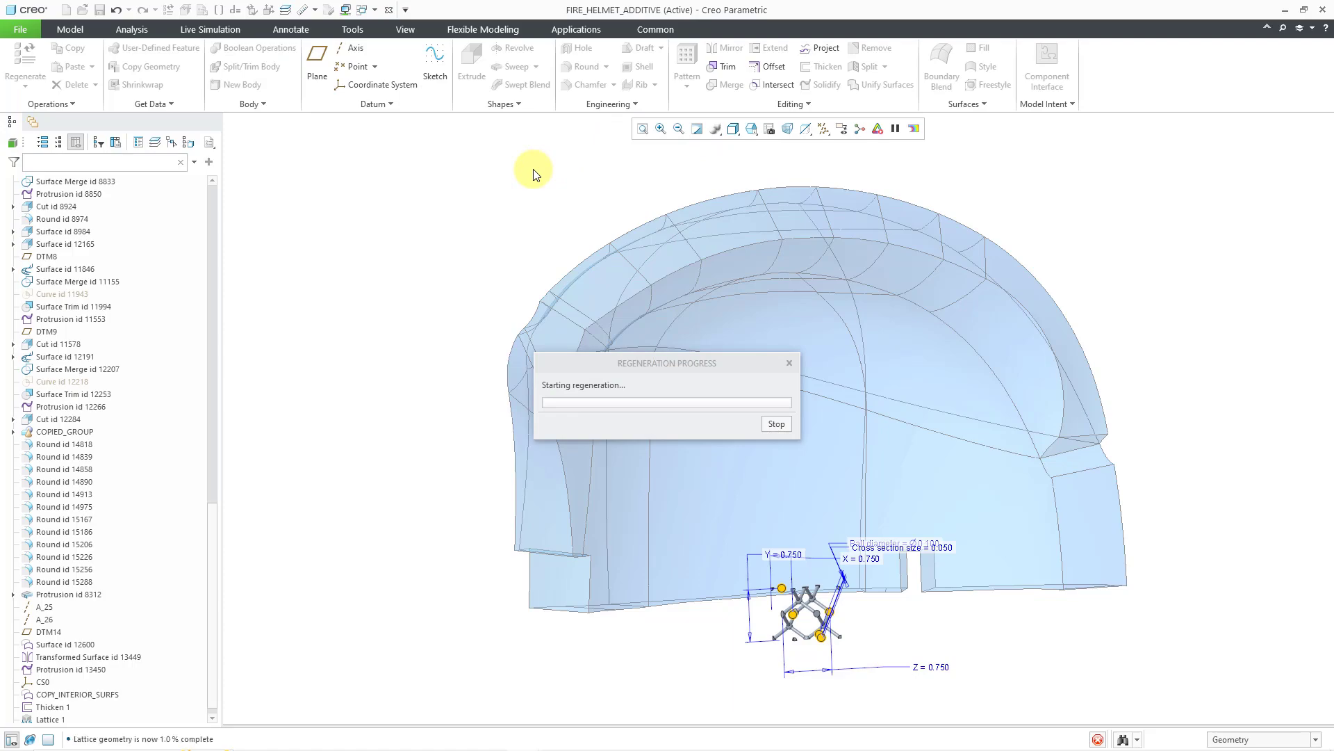
middle_drag(534, 174, 539, 199)
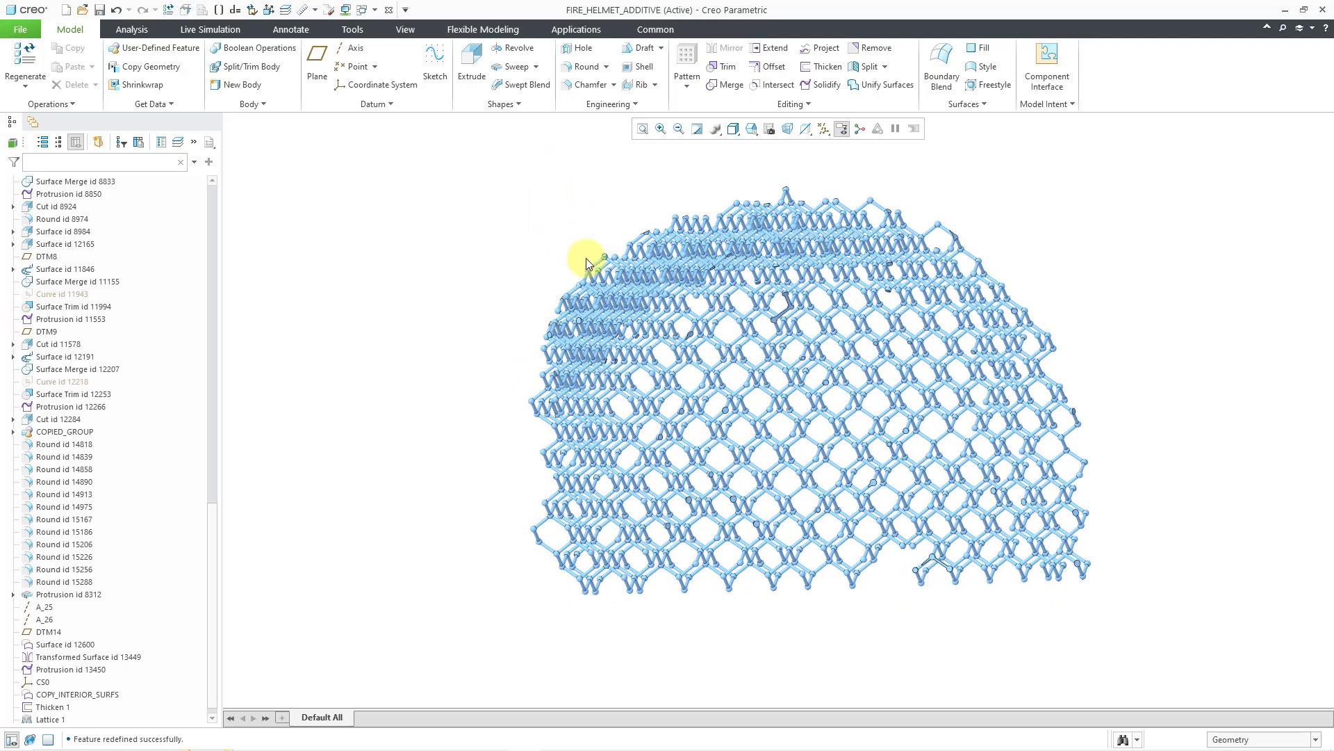
Step: Reopen the lattice definition and switch to the sixth cell shape
click(624, 282)
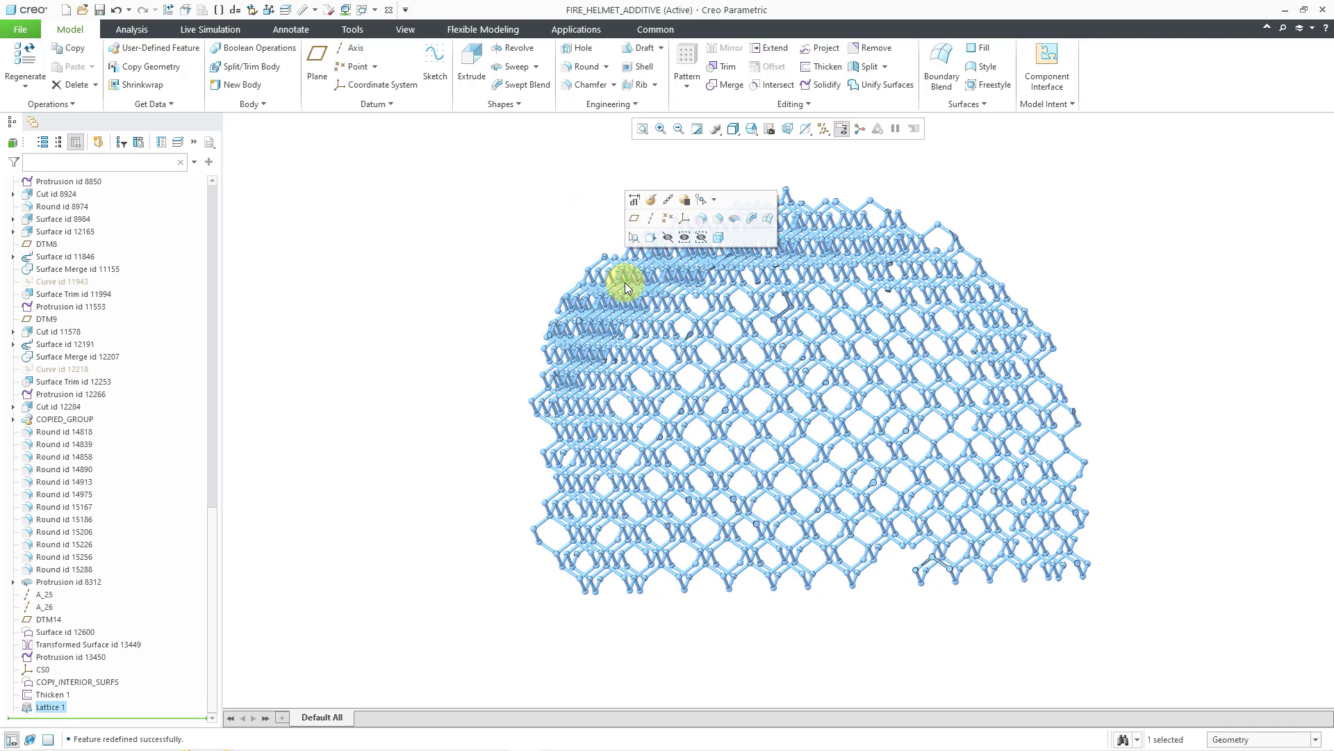
click(652, 202)
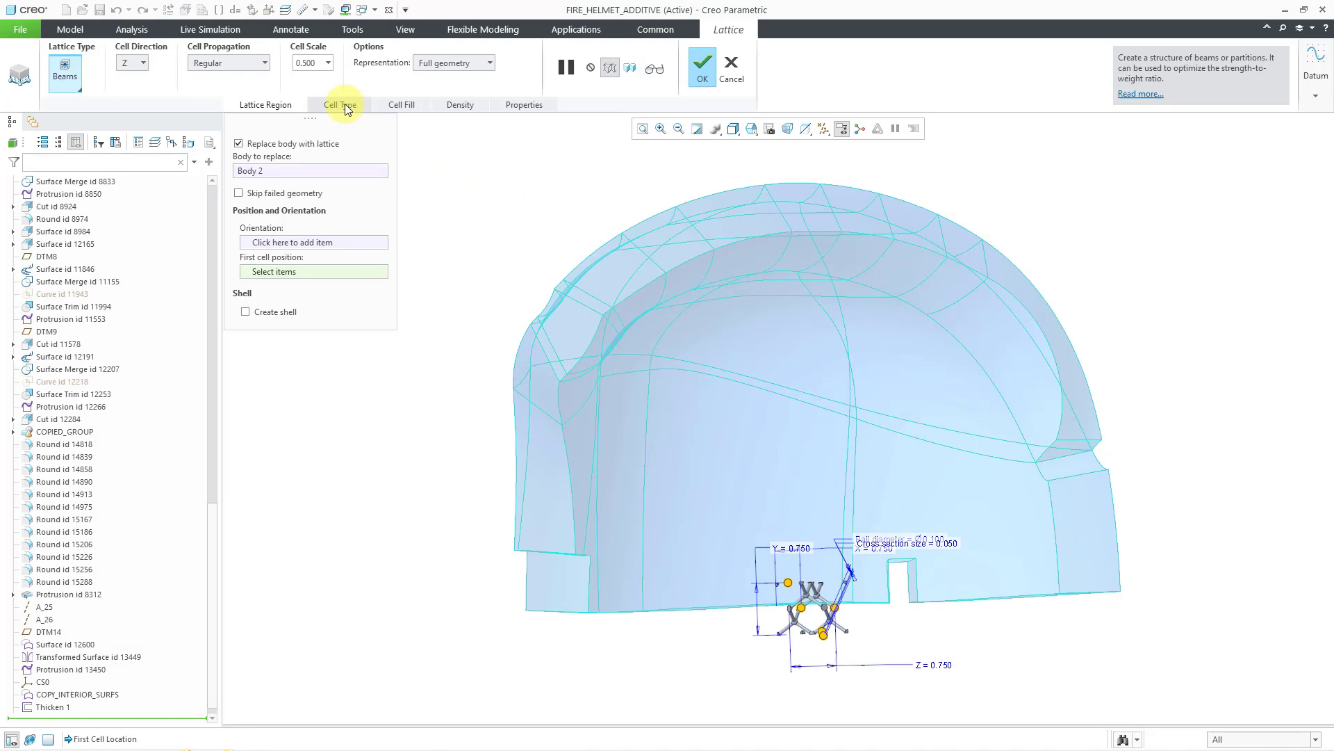
click(345, 104)
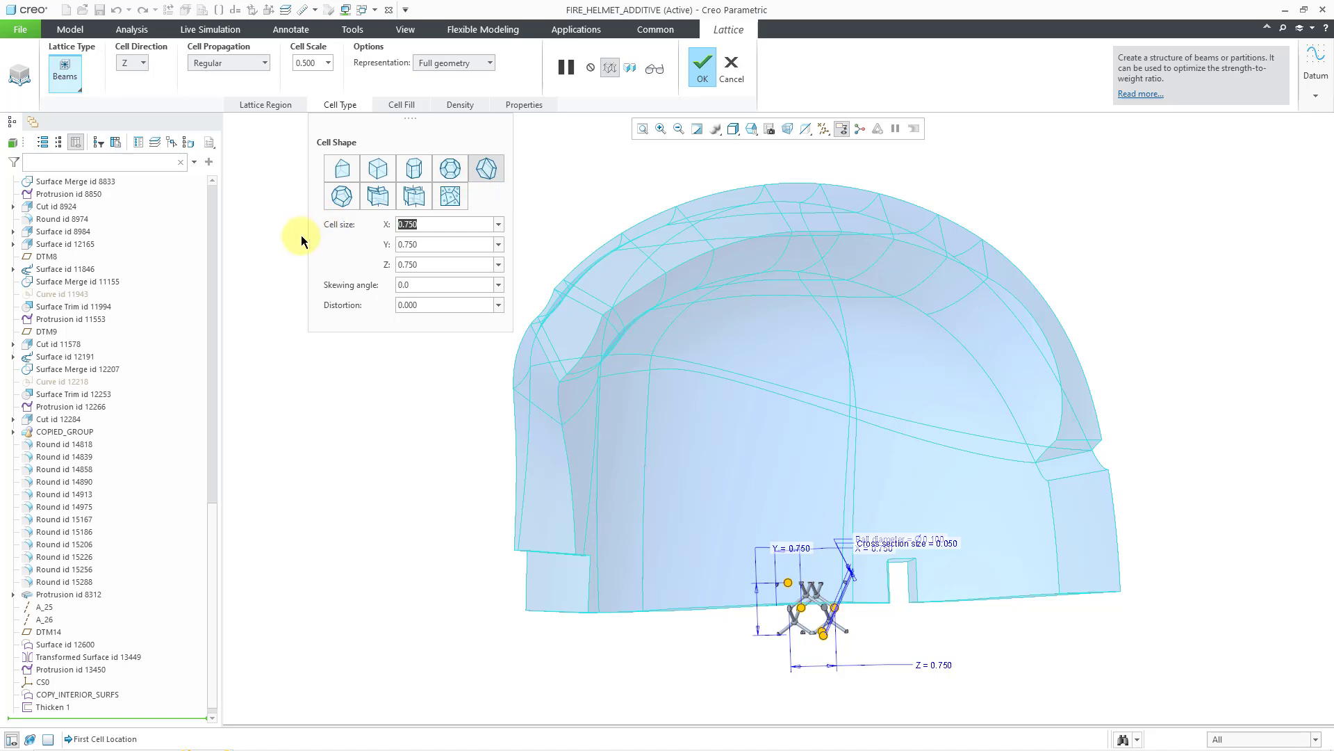
click(340, 197)
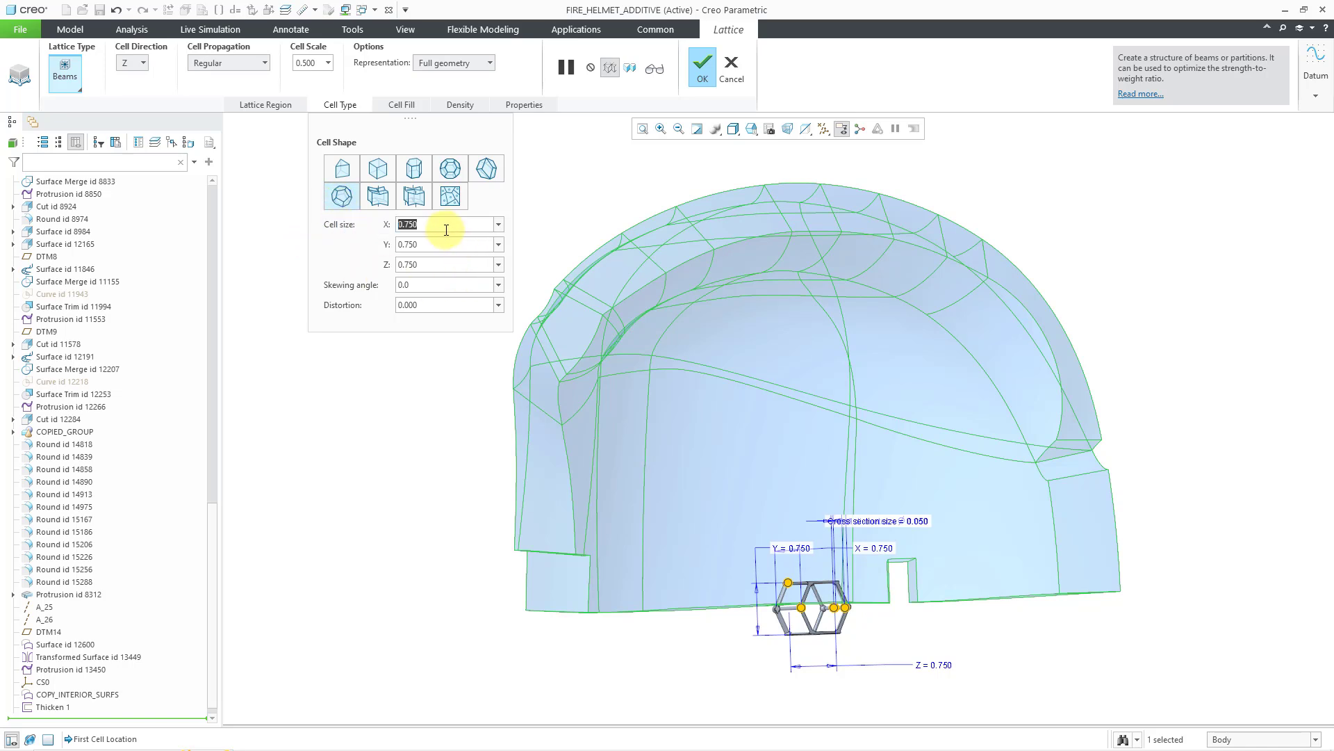
Step: Set the lattice cell size to 0.5 in X, Y and Z
text(.)
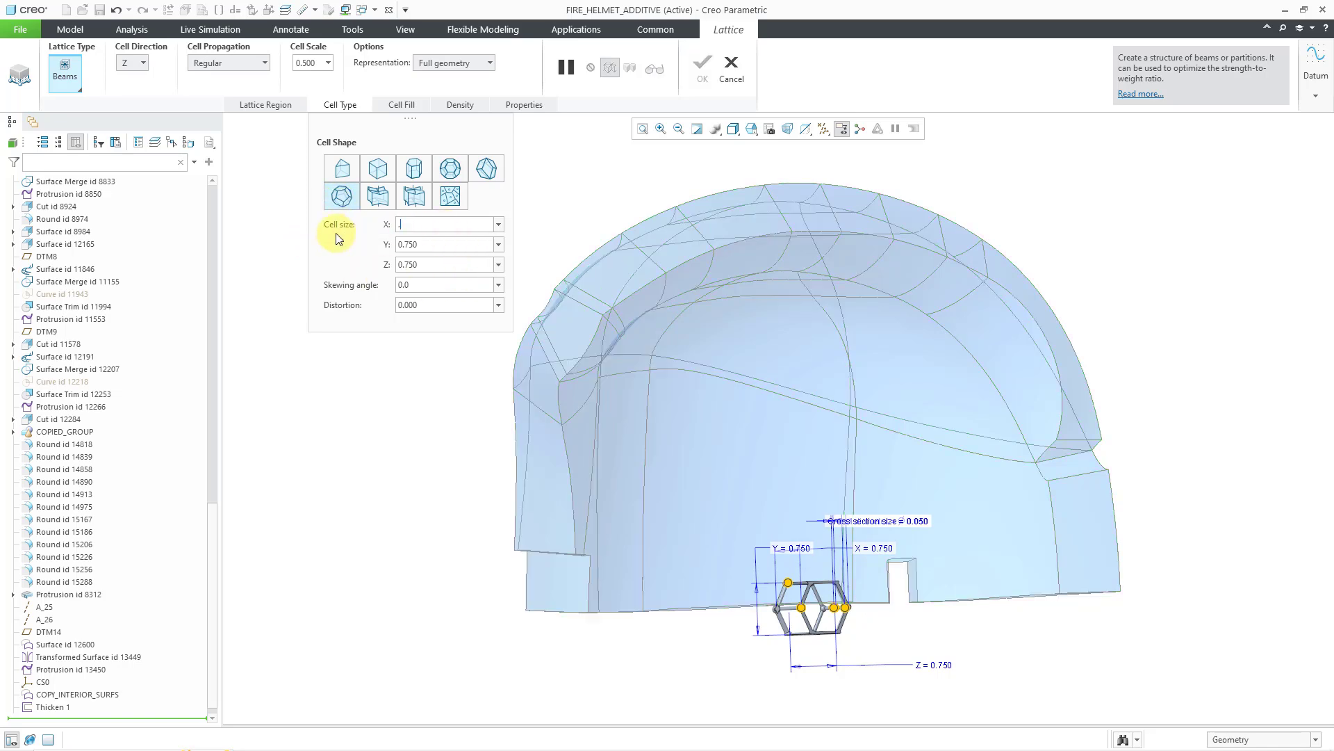
text(5)
key(Tab)
text(.5)
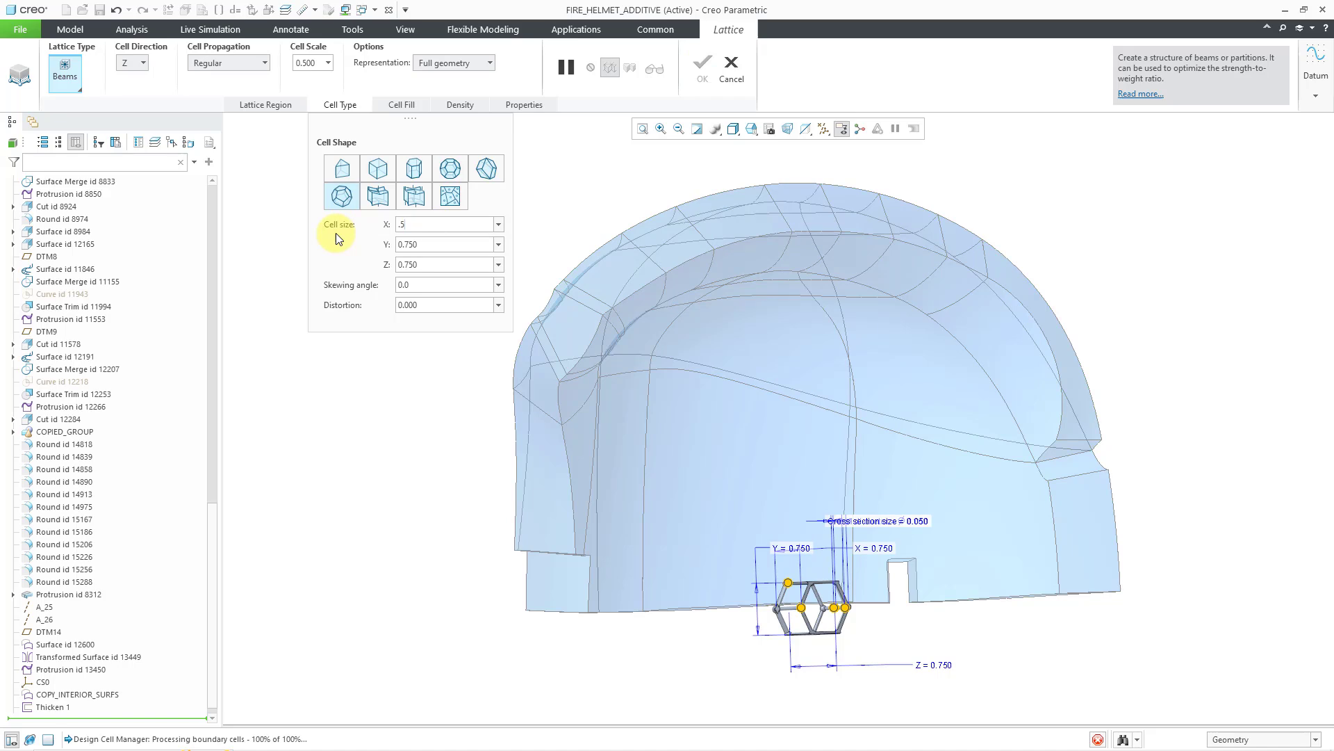
key(Tab)
text(.5)
key(Tab)
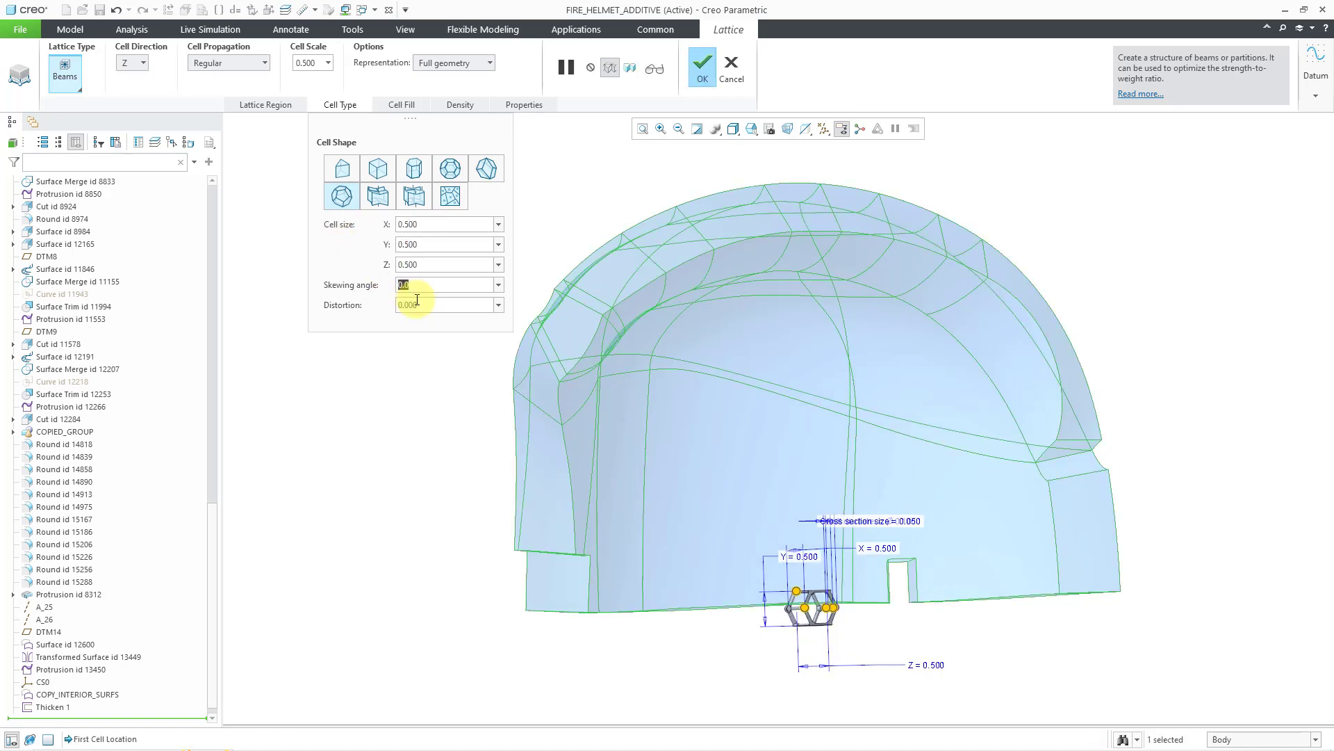
click(394, 105)
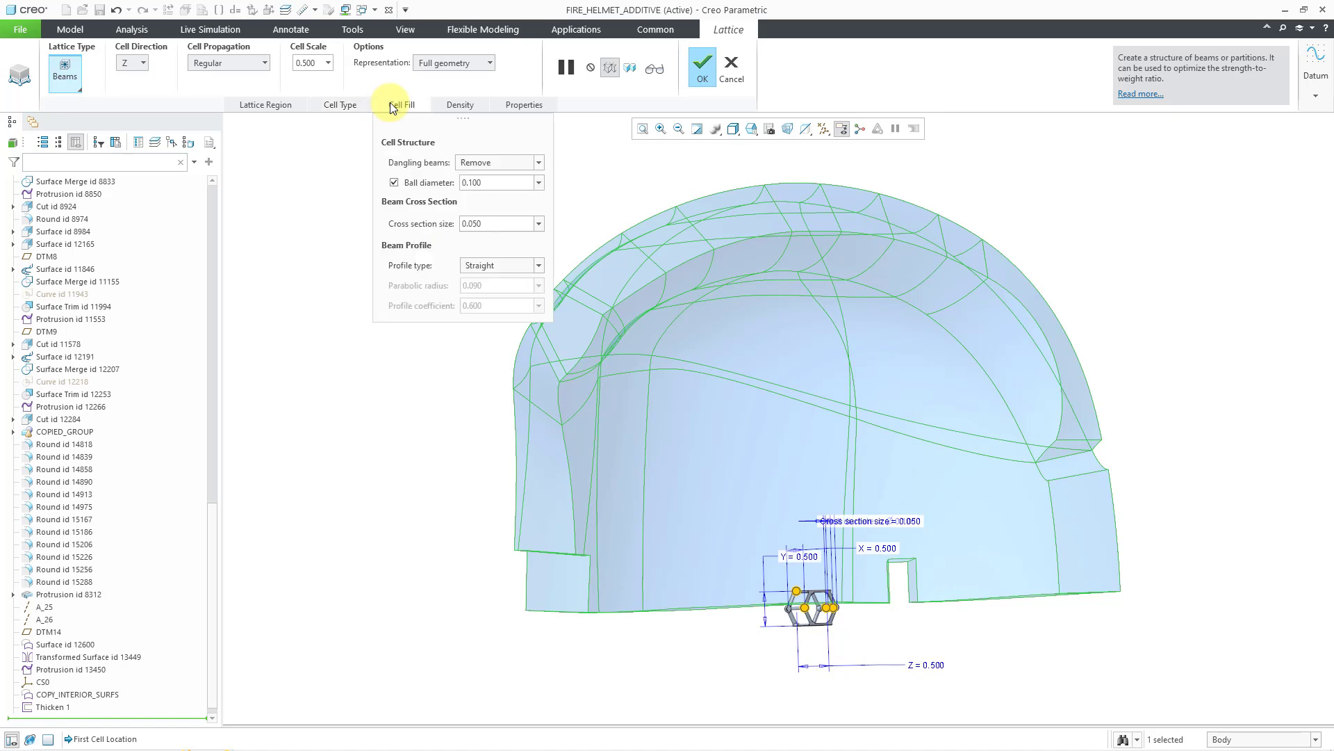
click(353, 102)
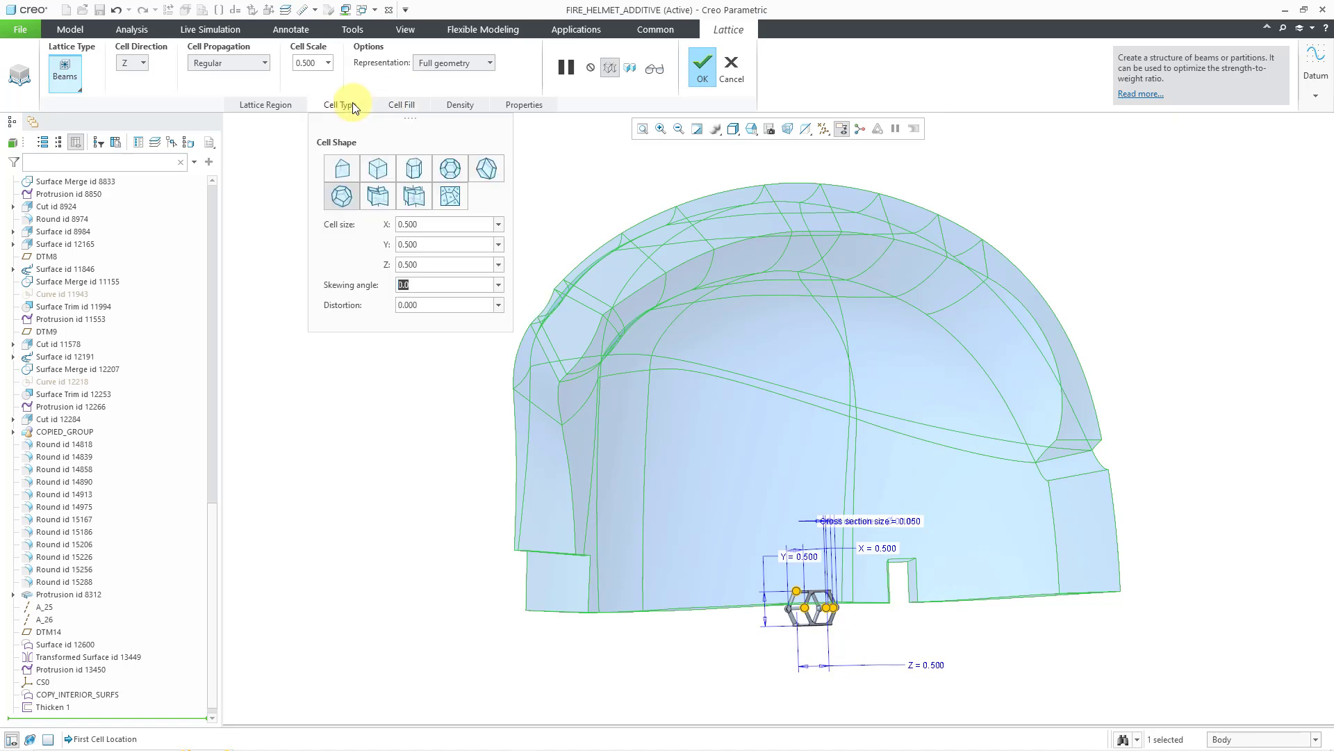
Step: Apply the 0.5-cell lattice and zoom in on the regular beam cells
click(702, 70)
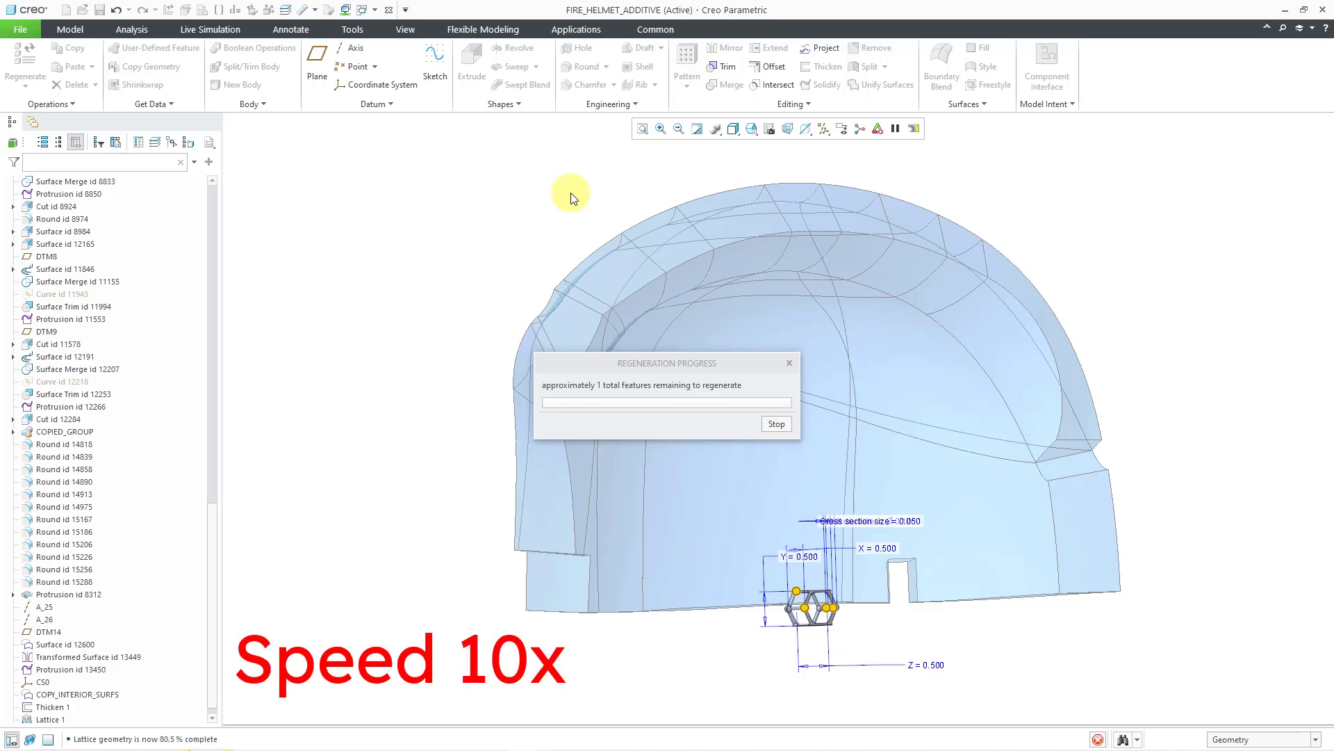
mouse_move(562, 241)
middle_down()
mouse_move(638, 250)
mouse_move(533, 248)
mouse_move(575, 249)
mouse_move(574, 221)
mouse_move(560, 264)
mouse_move(567, 252)
middle_up()
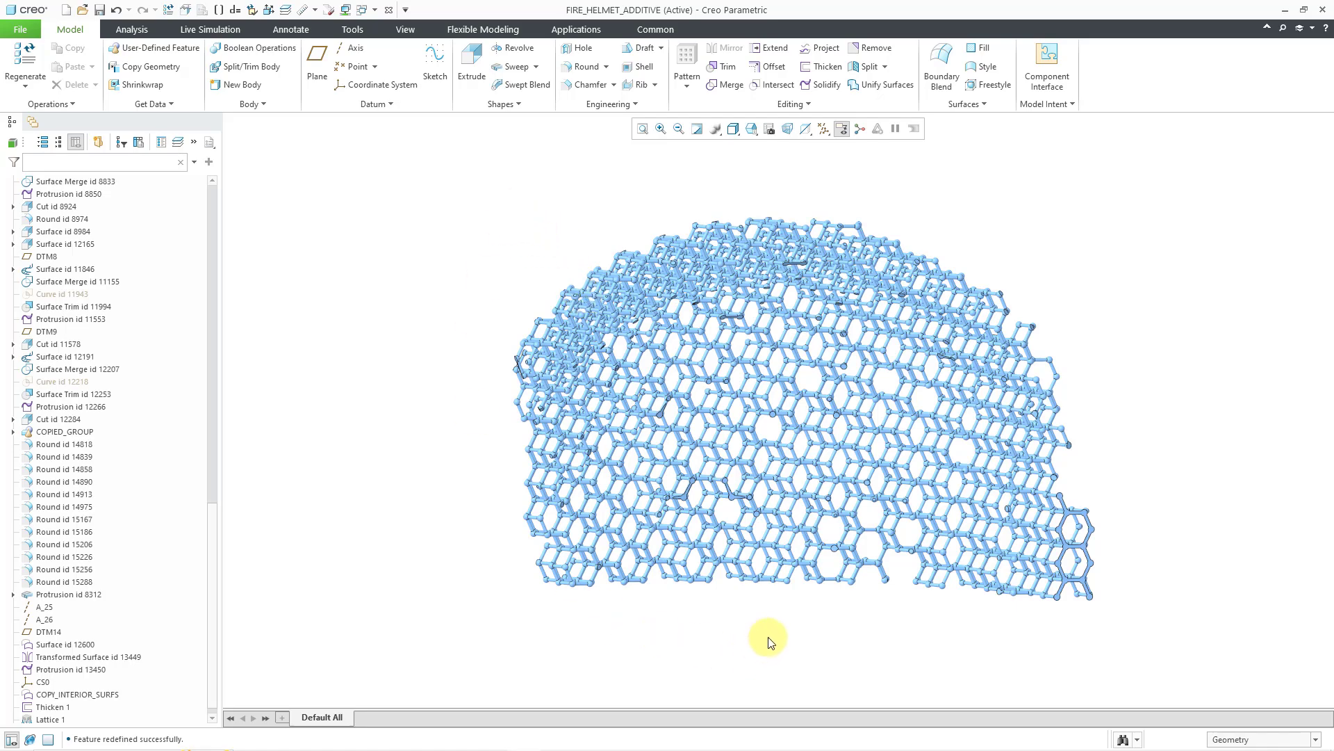
scroll(785, 604, down, 3)
scroll(739, 575, down, 5)
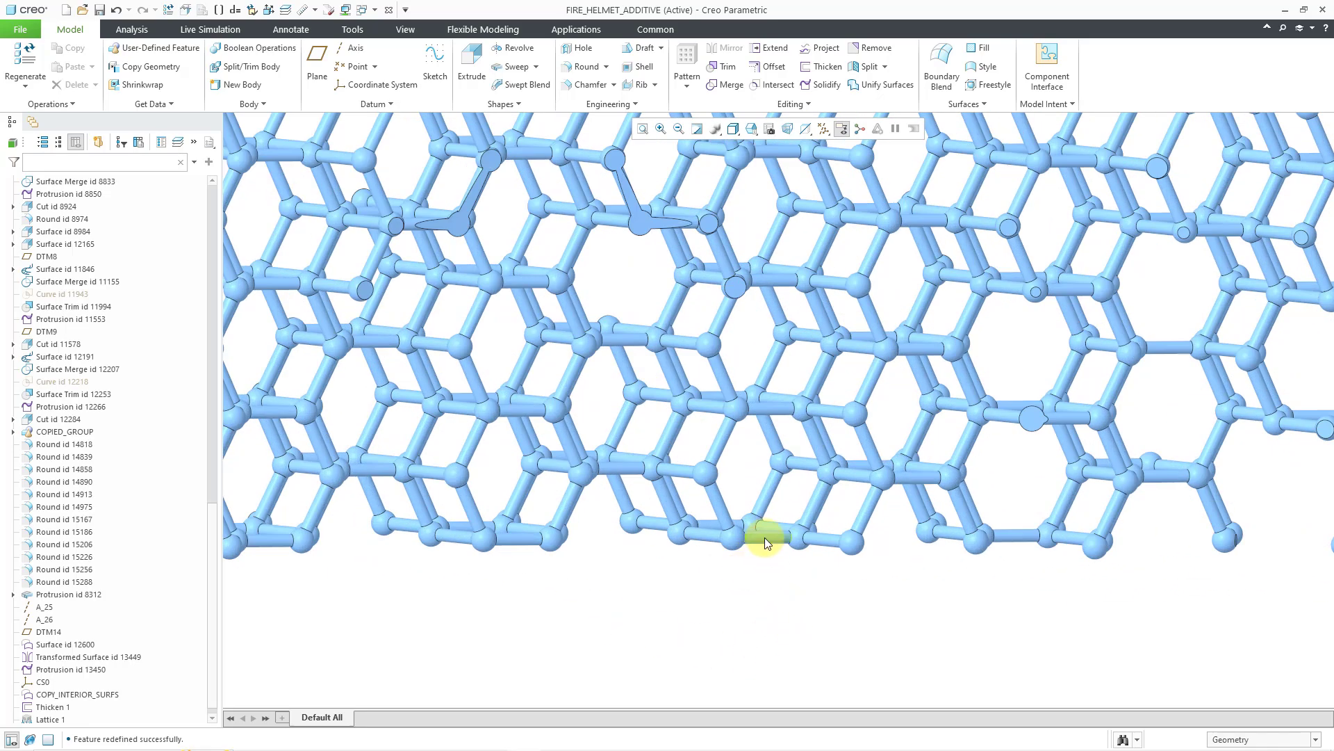
Step: Reopen the lattice definition and set the cell Distortion to 0.100
click(764, 537)
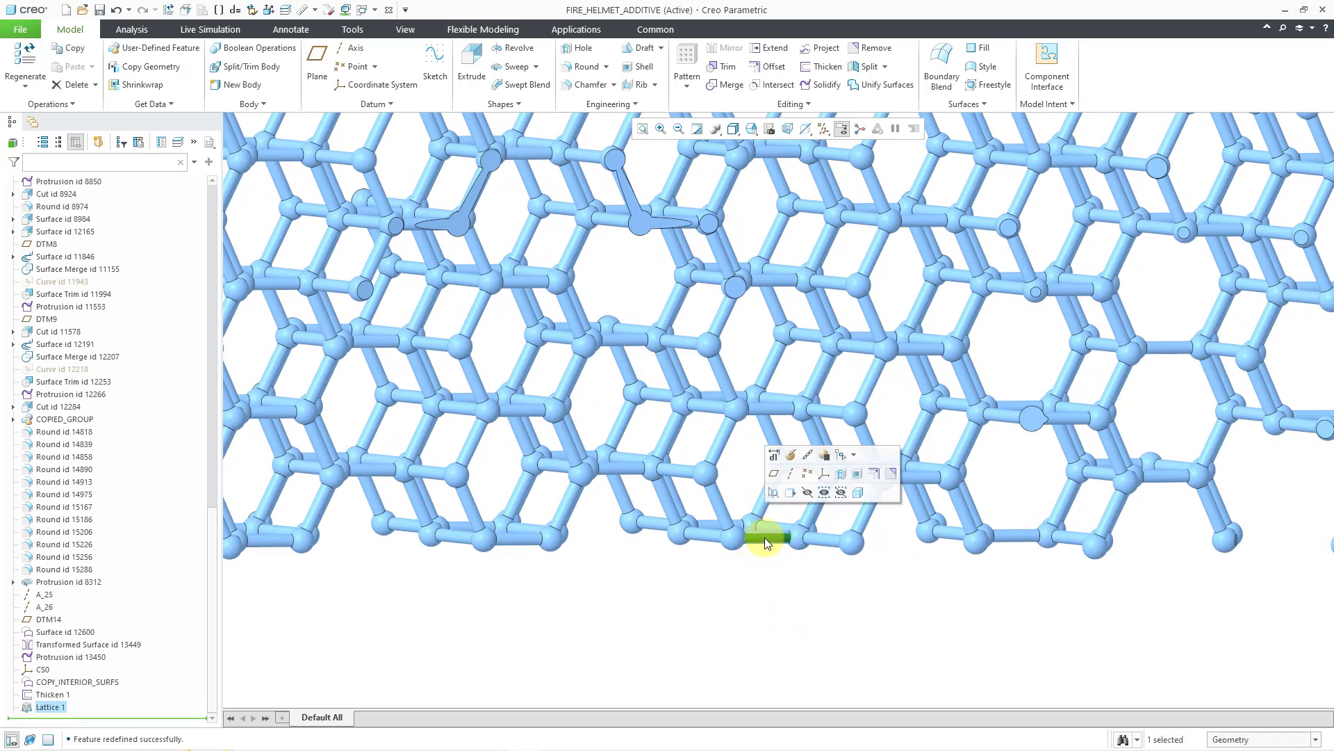
click(792, 456)
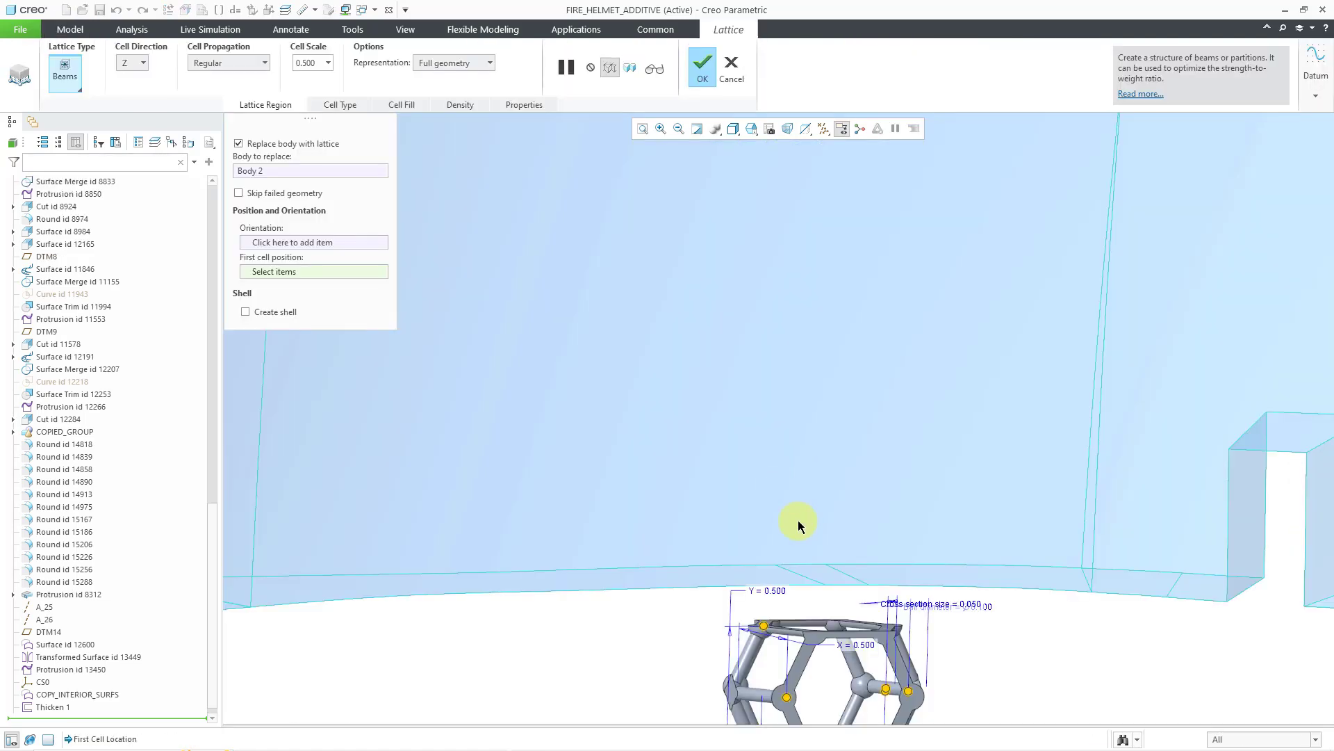
mouse_move(801, 494)
middle_down()
mouse_move(753, 306)
mouse_move(763, 471)
mouse_move(789, 471)
mouse_move(799, 501)
middle_up()
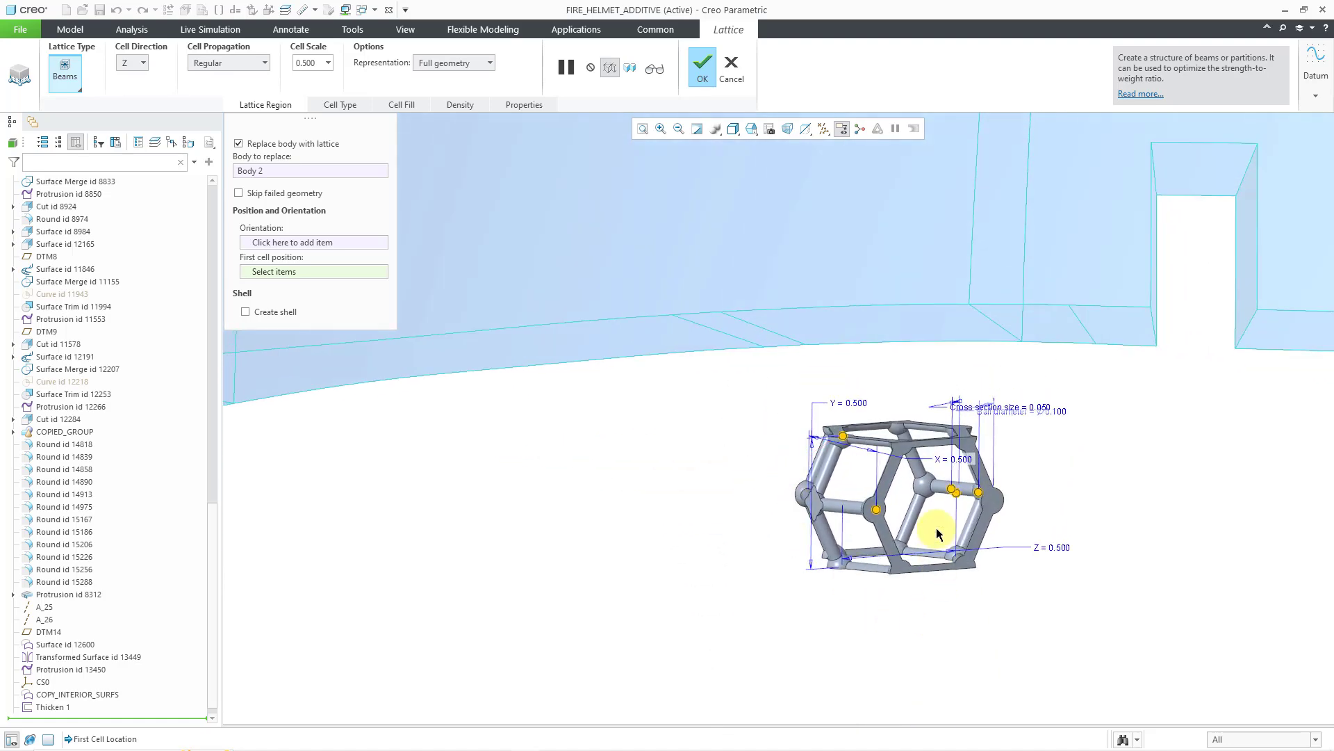
scroll(937, 533, up, 3)
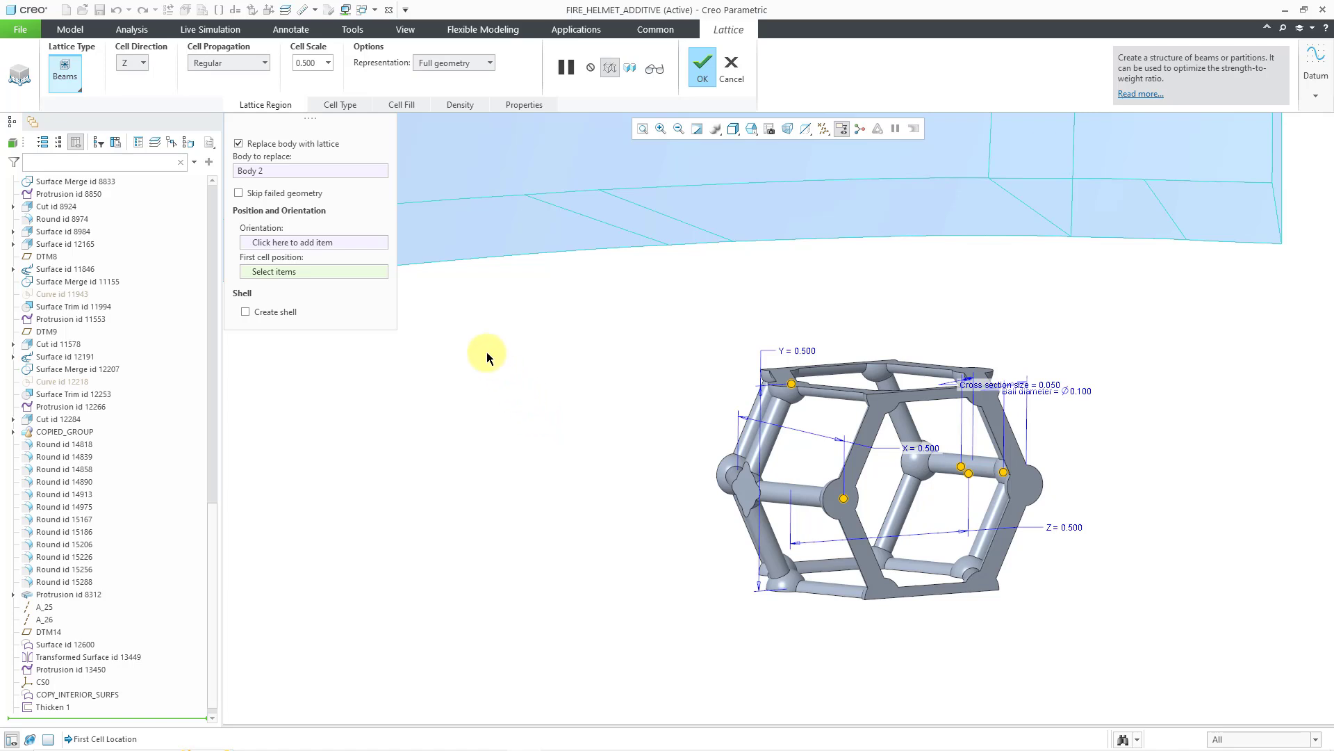
click(347, 105)
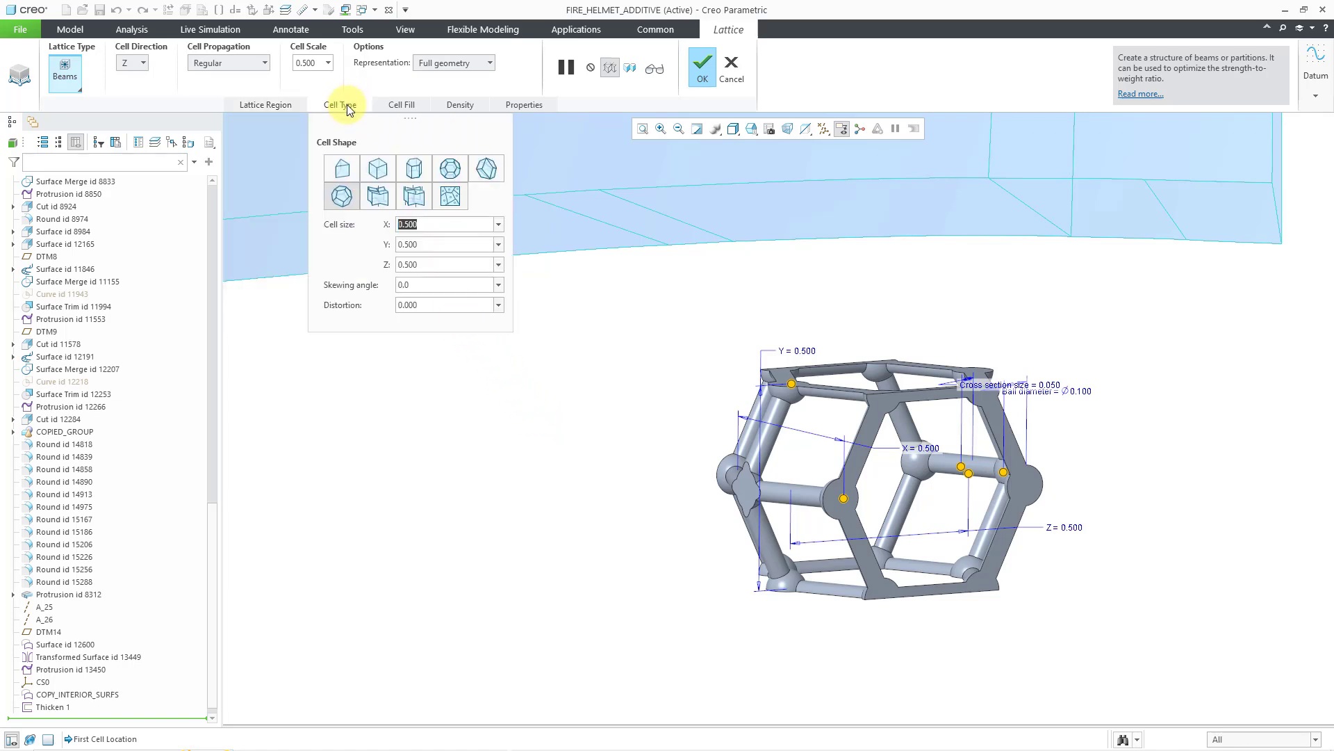
click(437, 306)
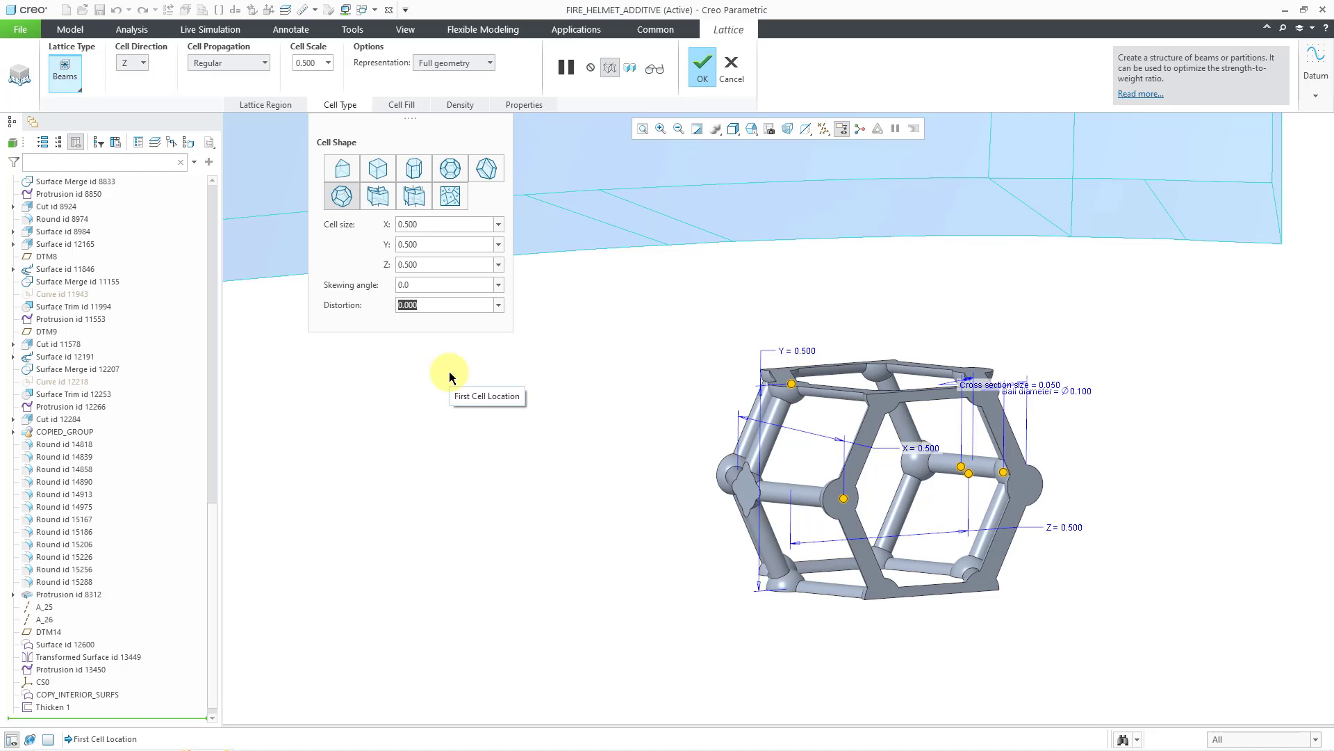
text(.)
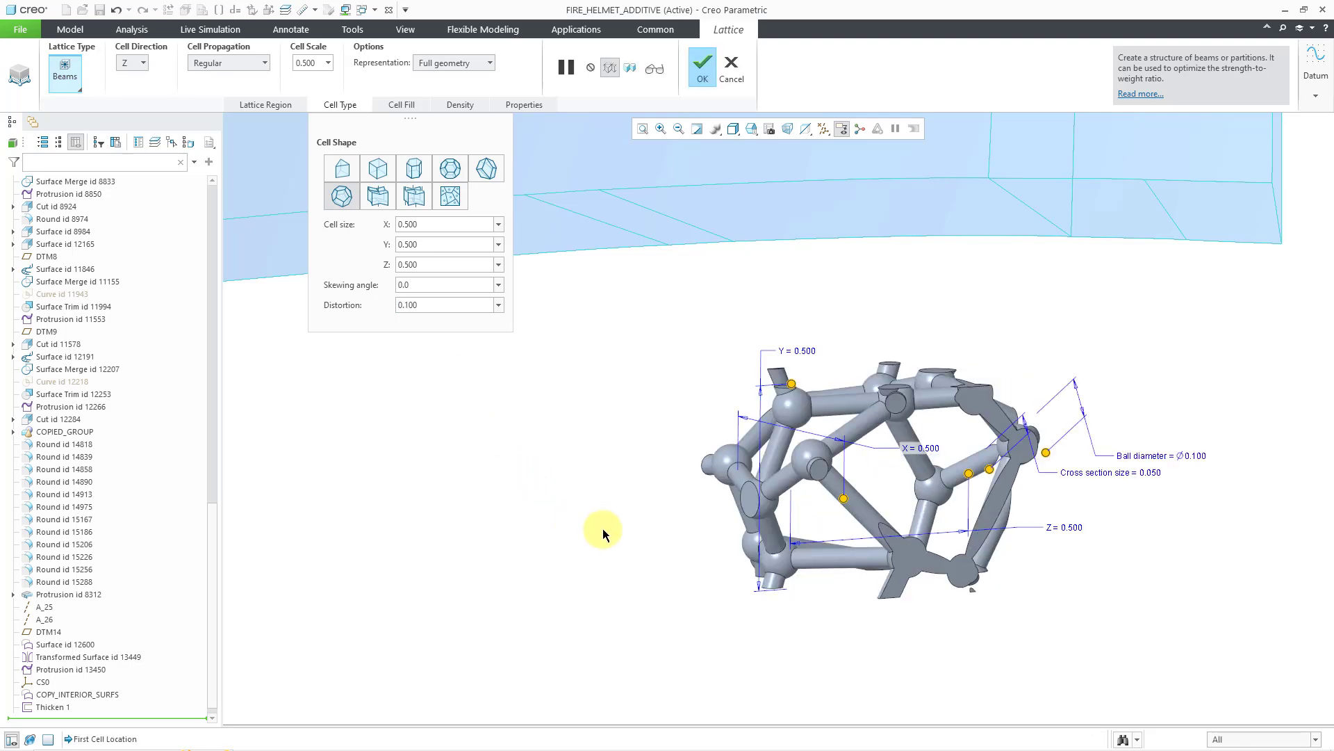
shift+middle_drag(604, 535, 679, 506)
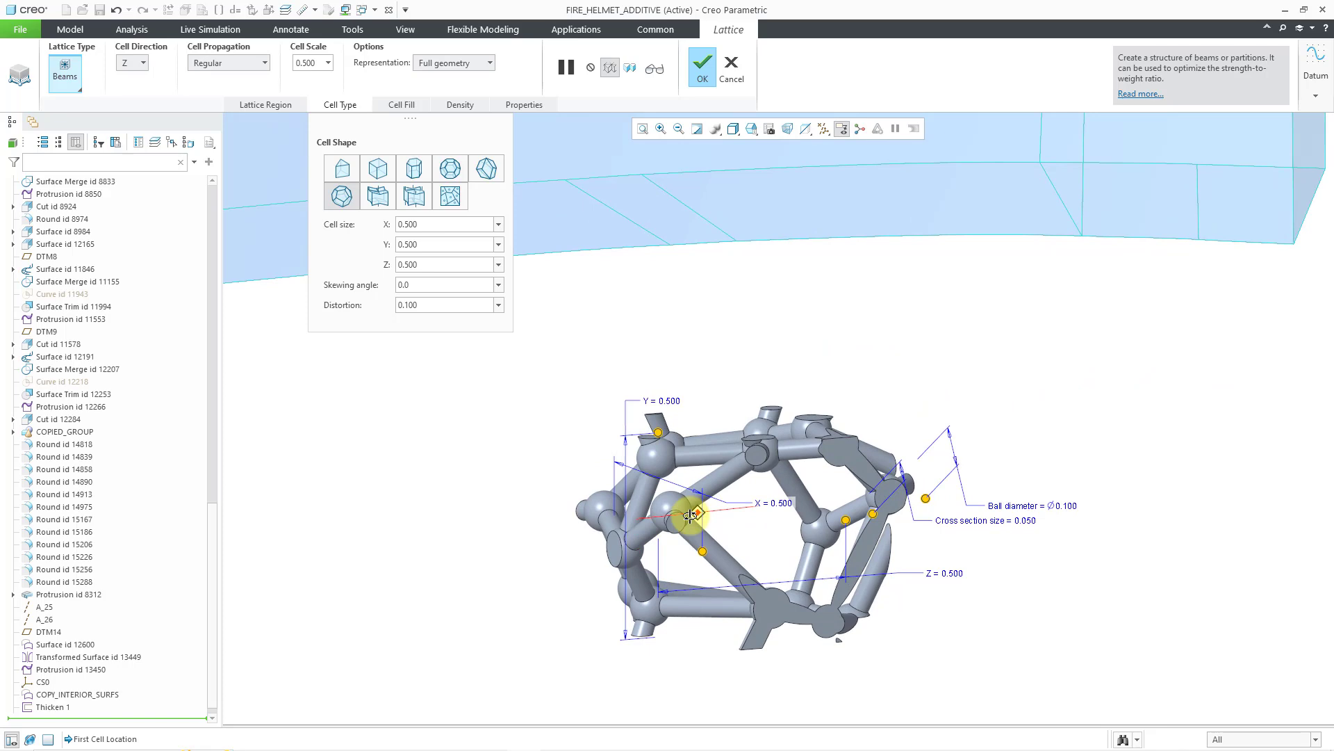
Step: Regenerate the lattice with 0.100 distortion and inspect the irregular beam web
click(702, 74)
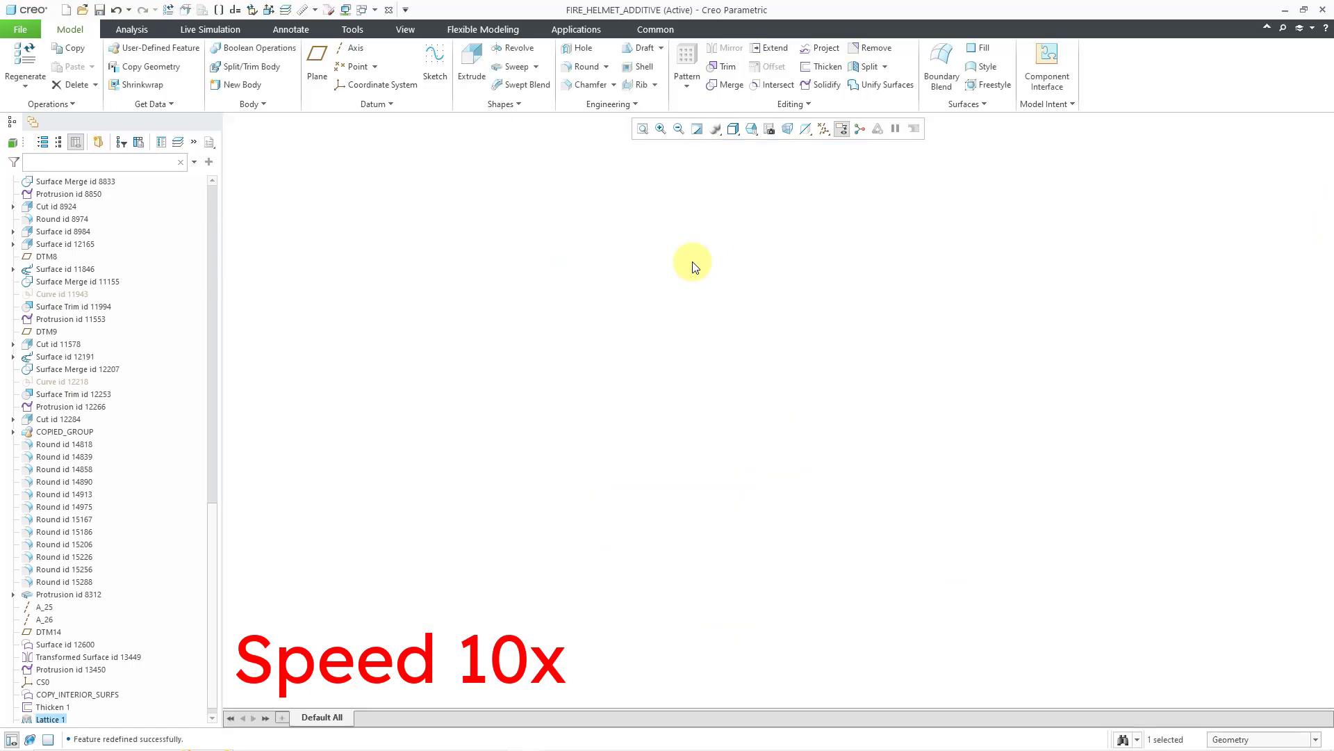
click(764, 507)
scroll(765, 506, down, 3)
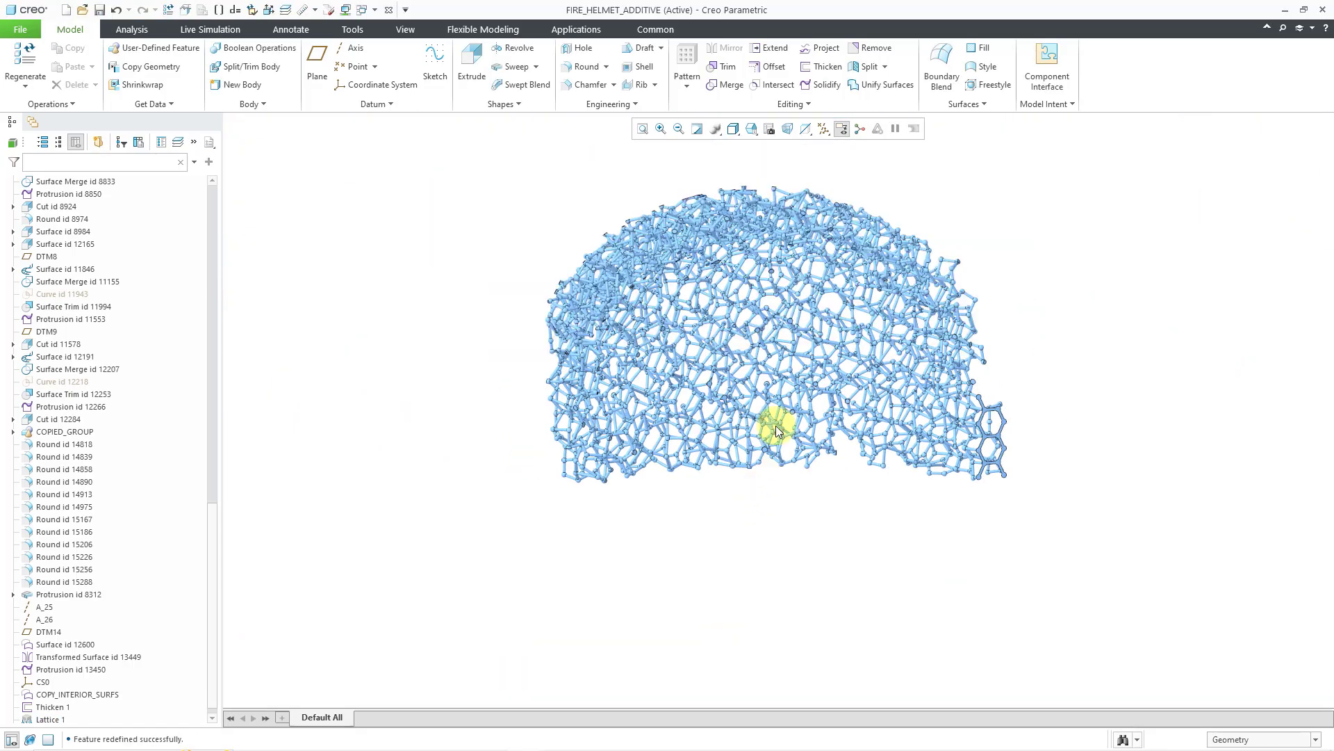
mouse_move(777, 430)
middle_down()
mouse_move(804, 407)
mouse_move(653, 394)
mouse_move(775, 386)
mouse_move(753, 410)
mouse_move(780, 384)
mouse_move(744, 390)
mouse_move(776, 394)
mouse_move(756, 403)
middle_up()
scroll(804, 382, up, 4)
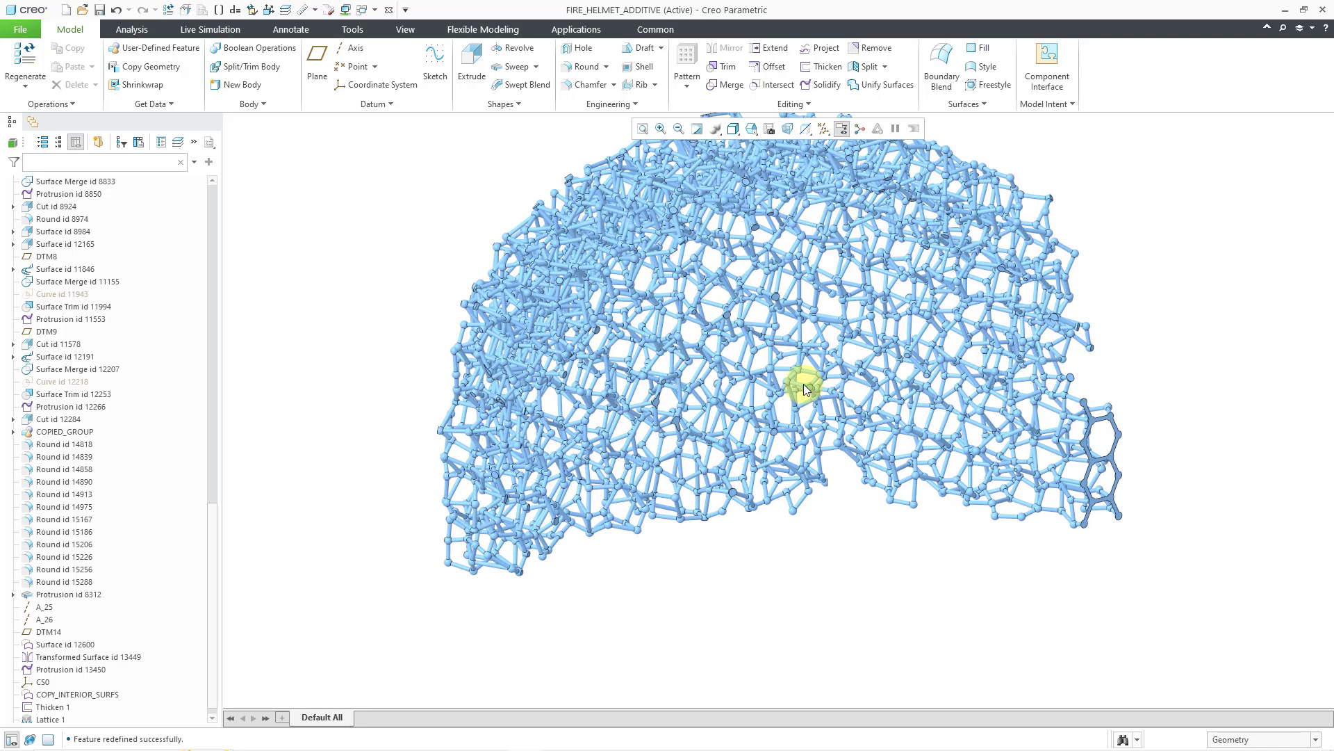
scroll(804, 386, up, 1)
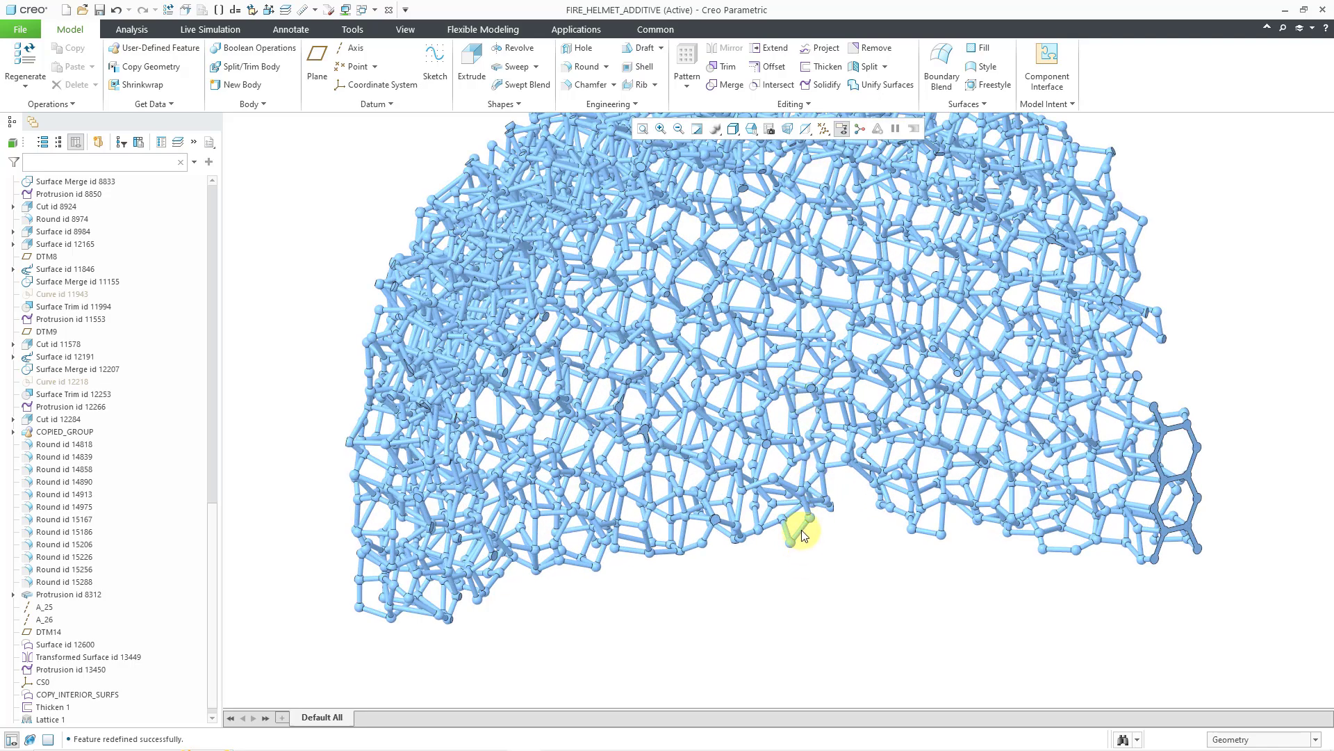
click(802, 529)
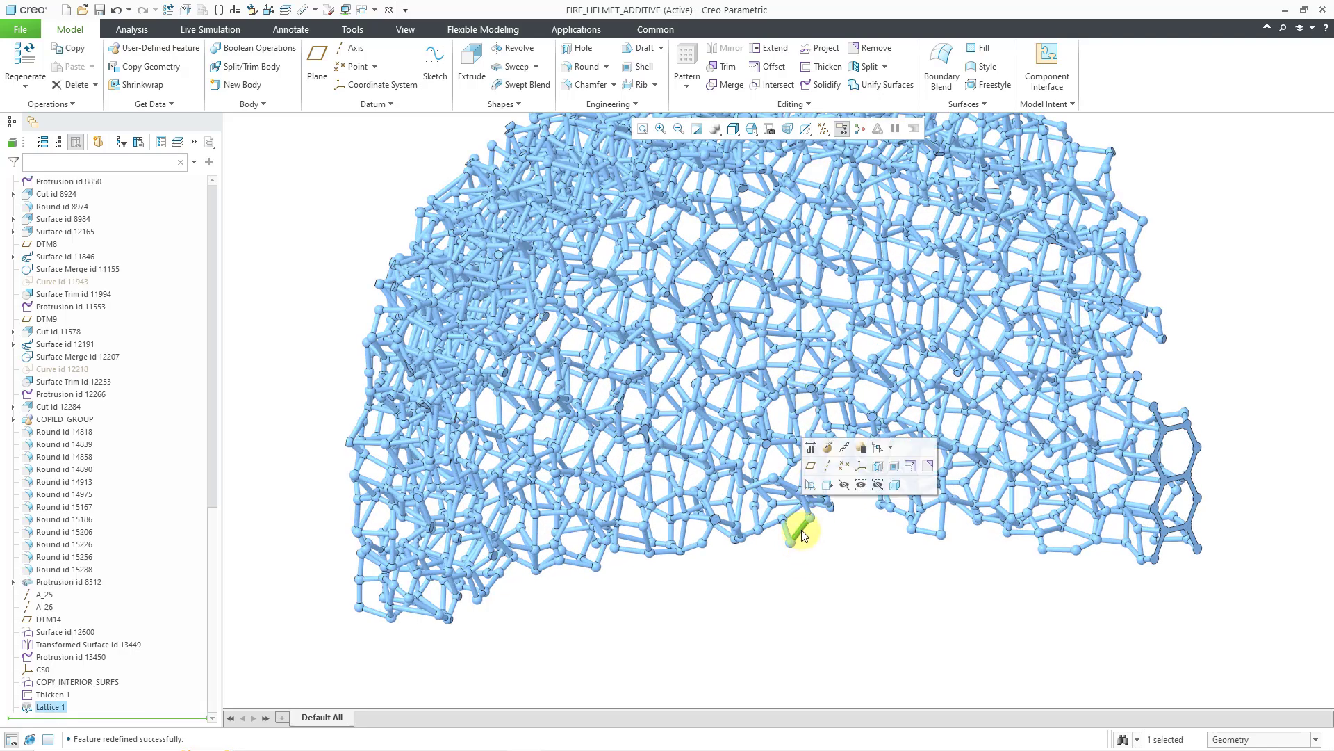
Step: Edit the helmet lattice definition and set the cell type distortion to 0.500
click(830, 449)
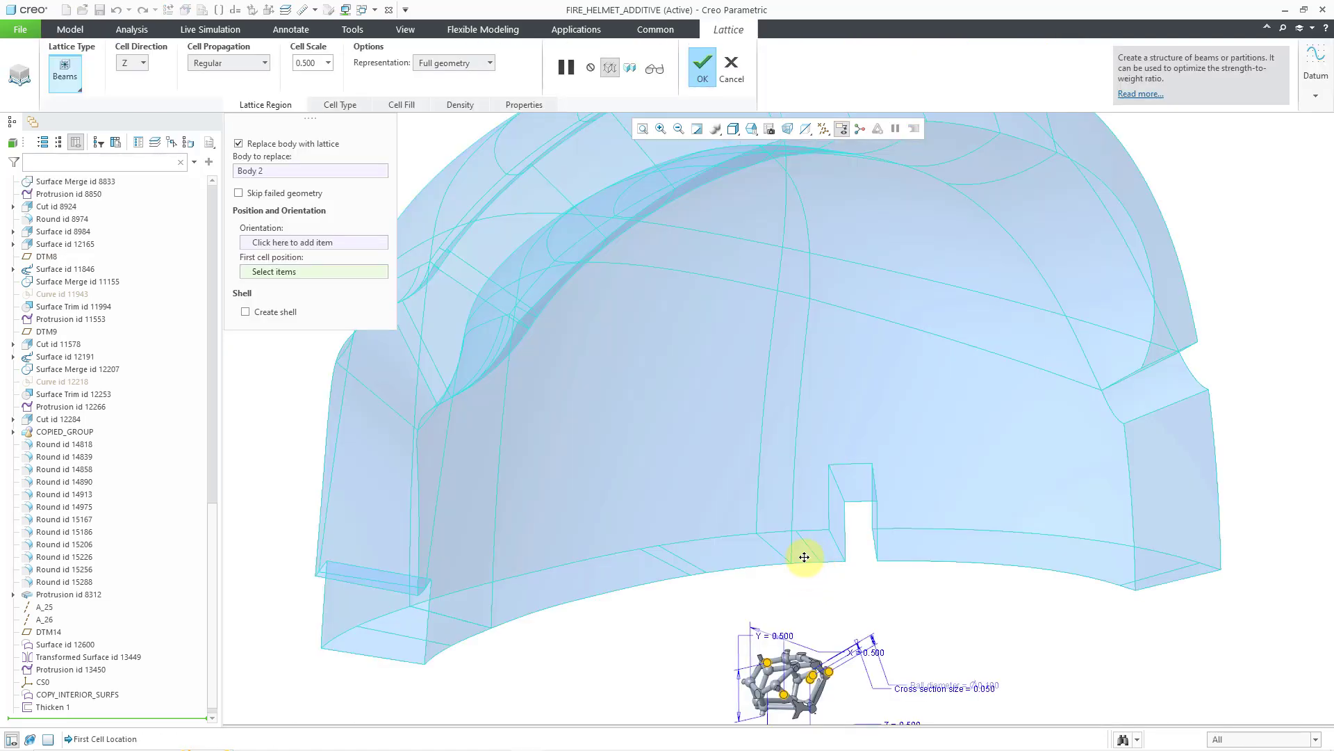
shift+middle_drag(804, 557, 790, 351)
scroll(763, 432, down, 5)
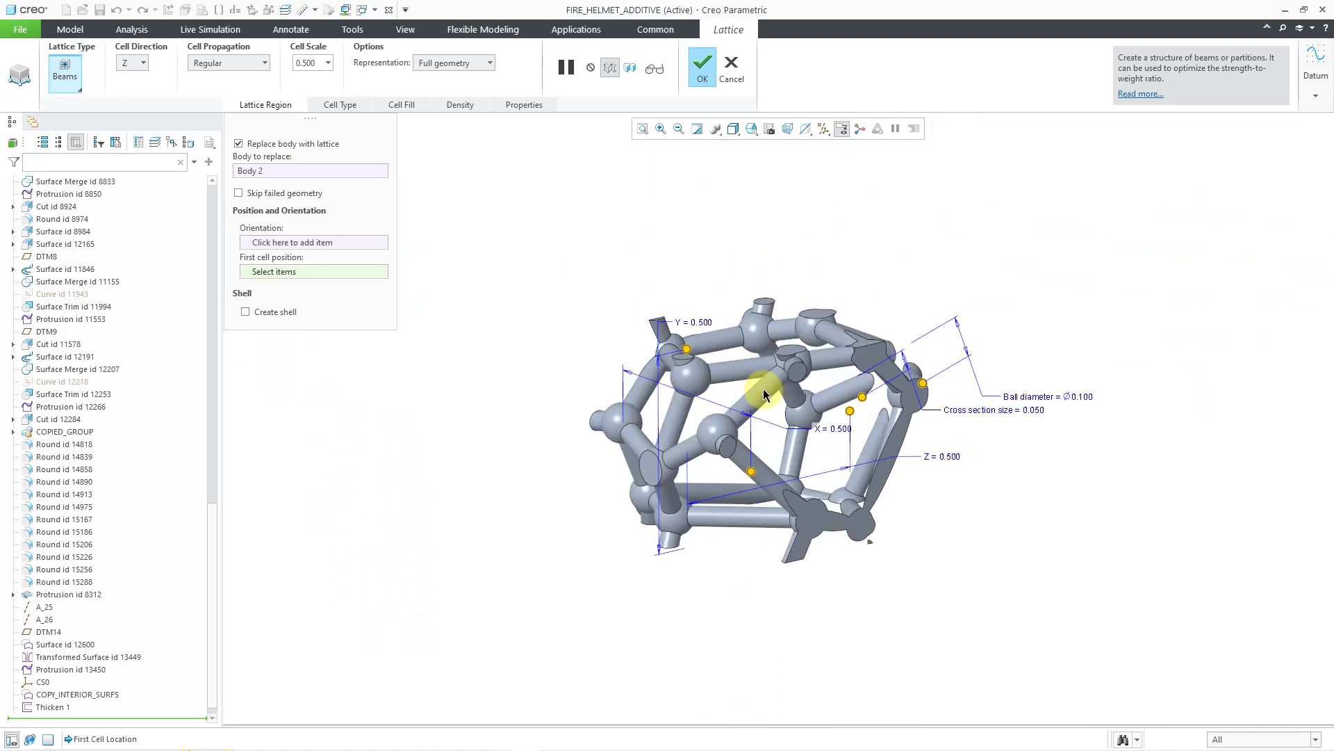
scroll(763, 389, down, 2)
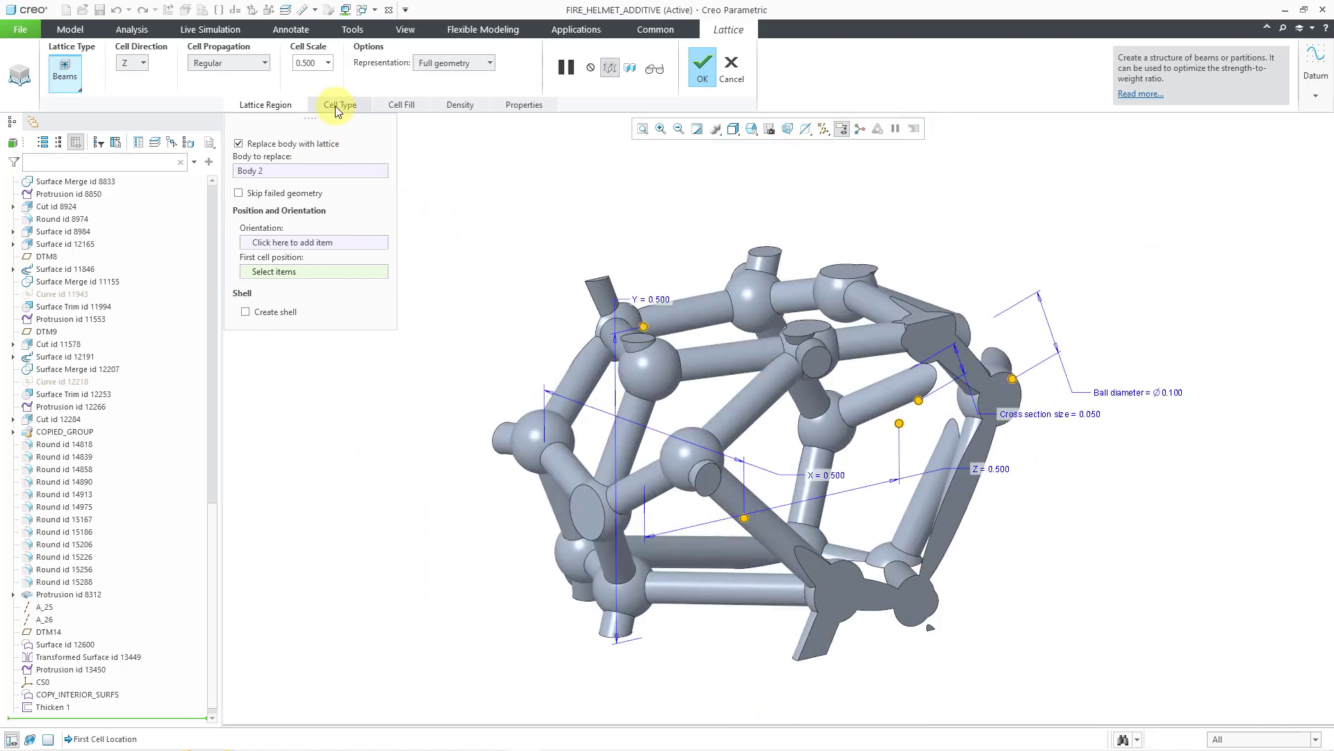
click(336, 104)
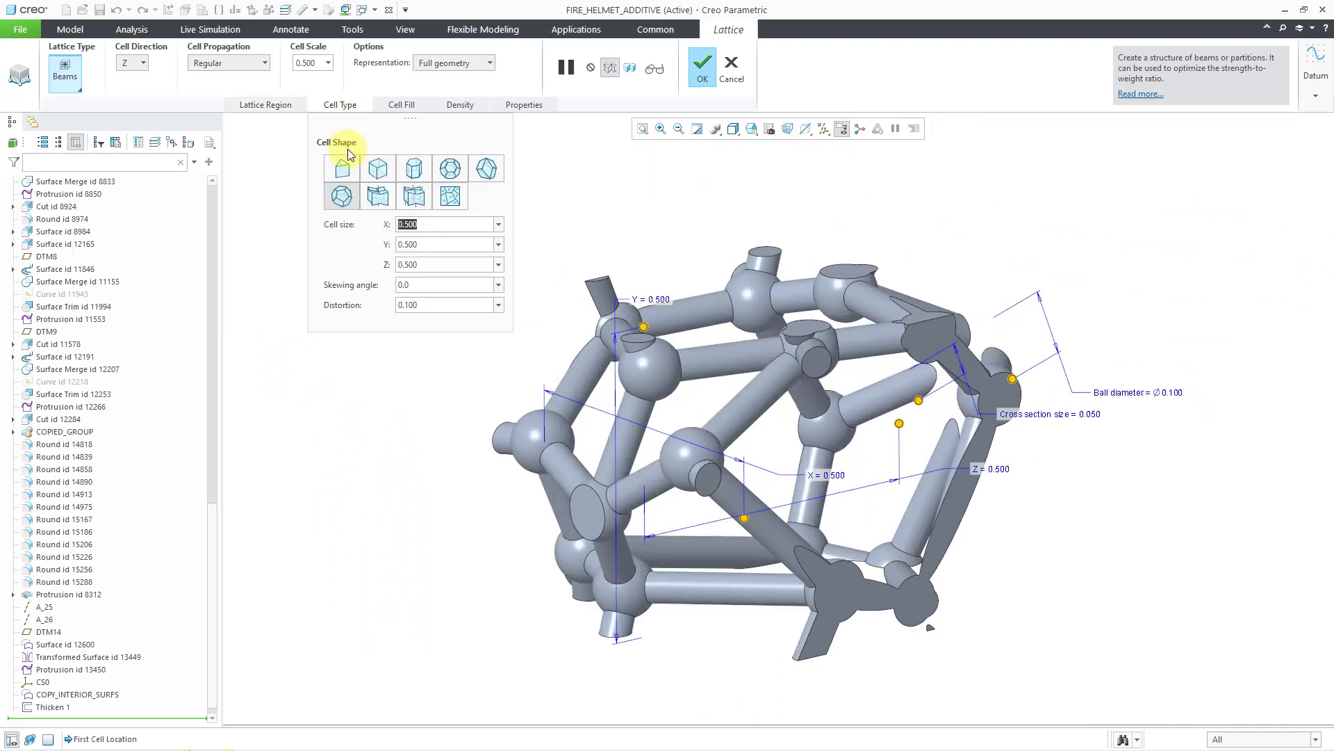
click(455, 303)
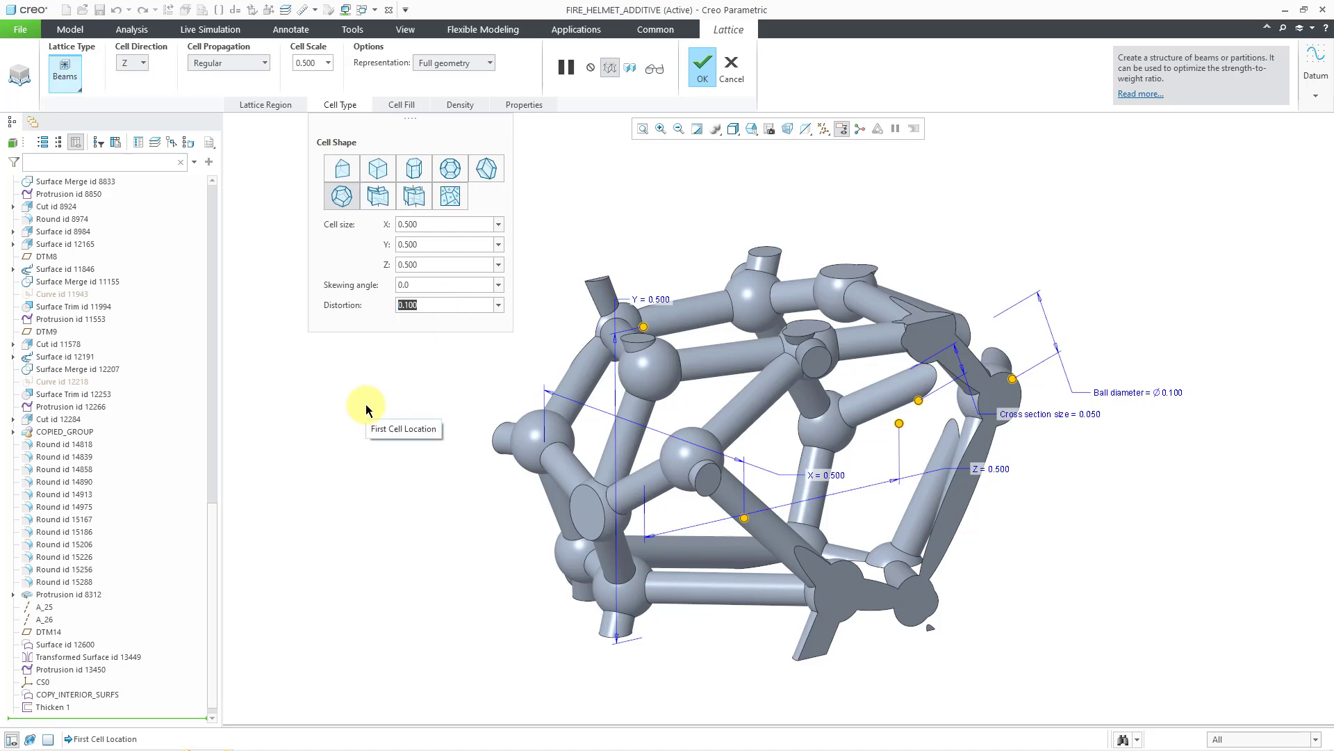
text(.5)
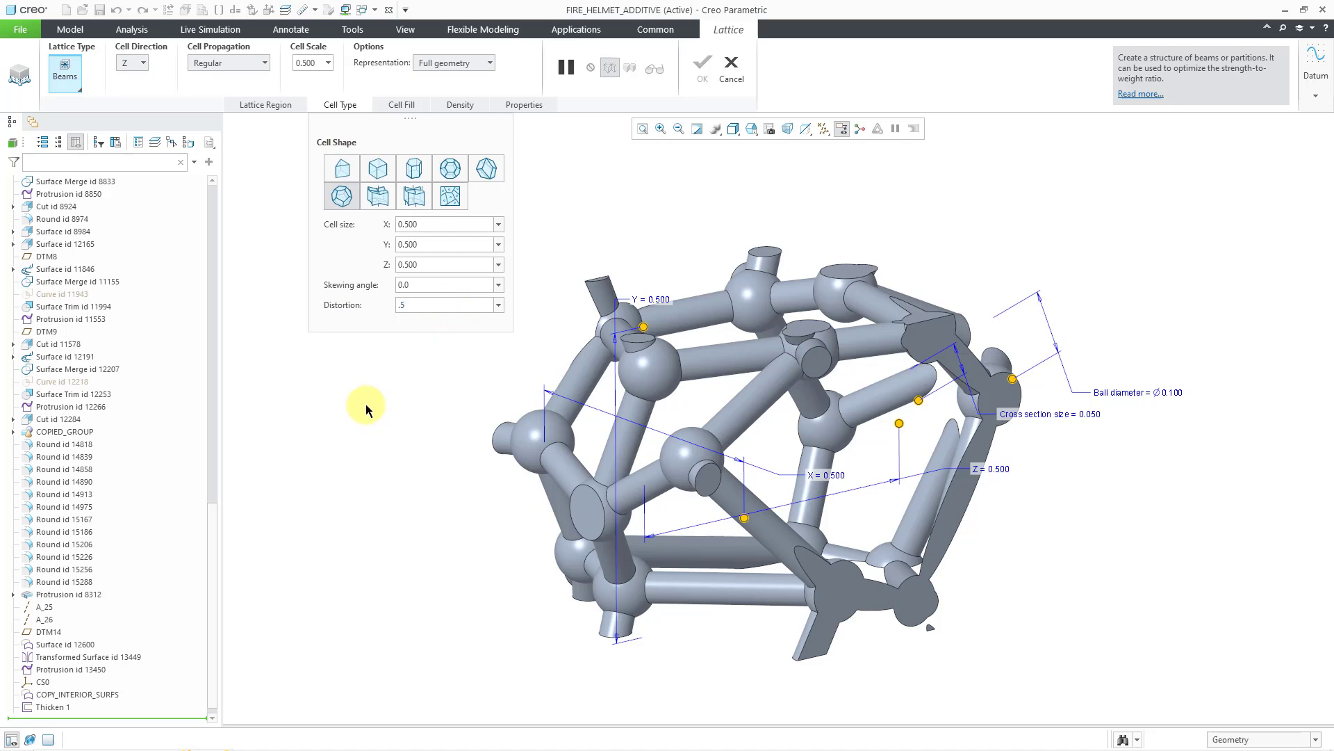
key(Return)
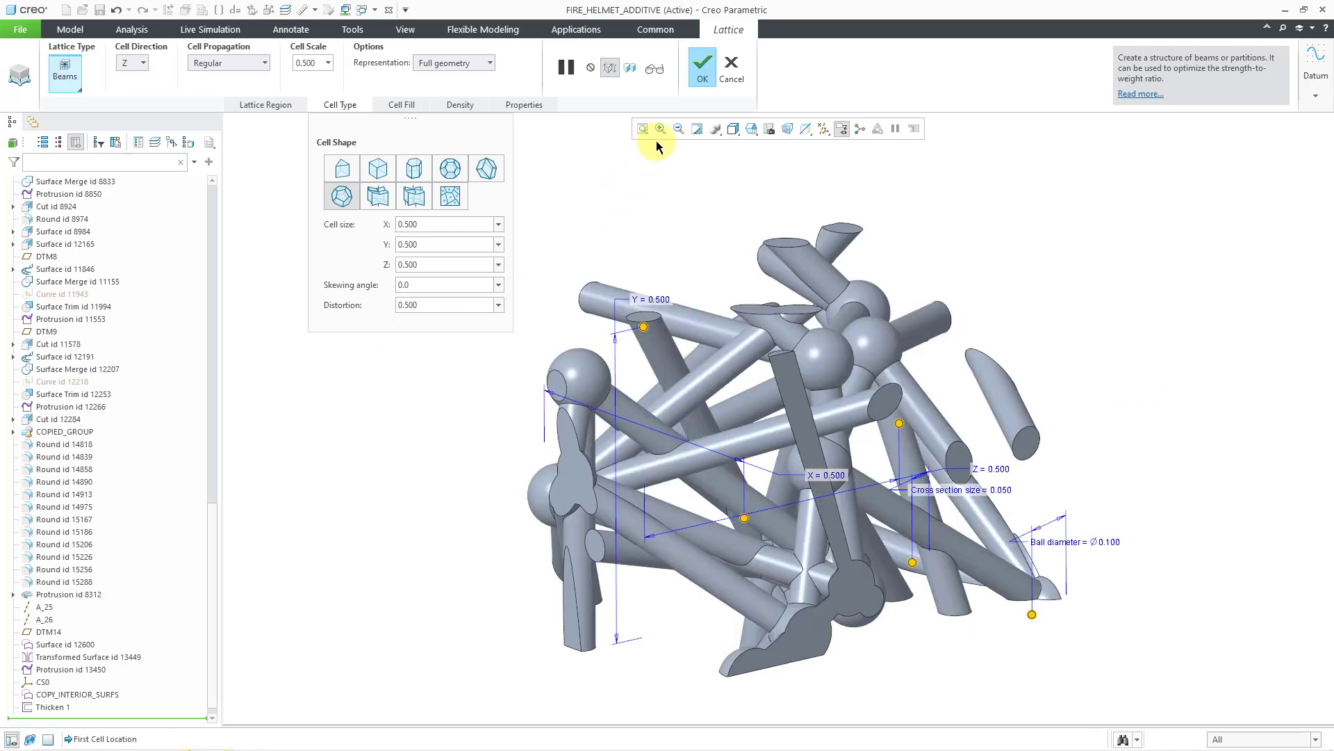
Step: Accept the lattice edit, then refit and orbit the regenerated, tangled helmet beam web to review it
click(713, 74)
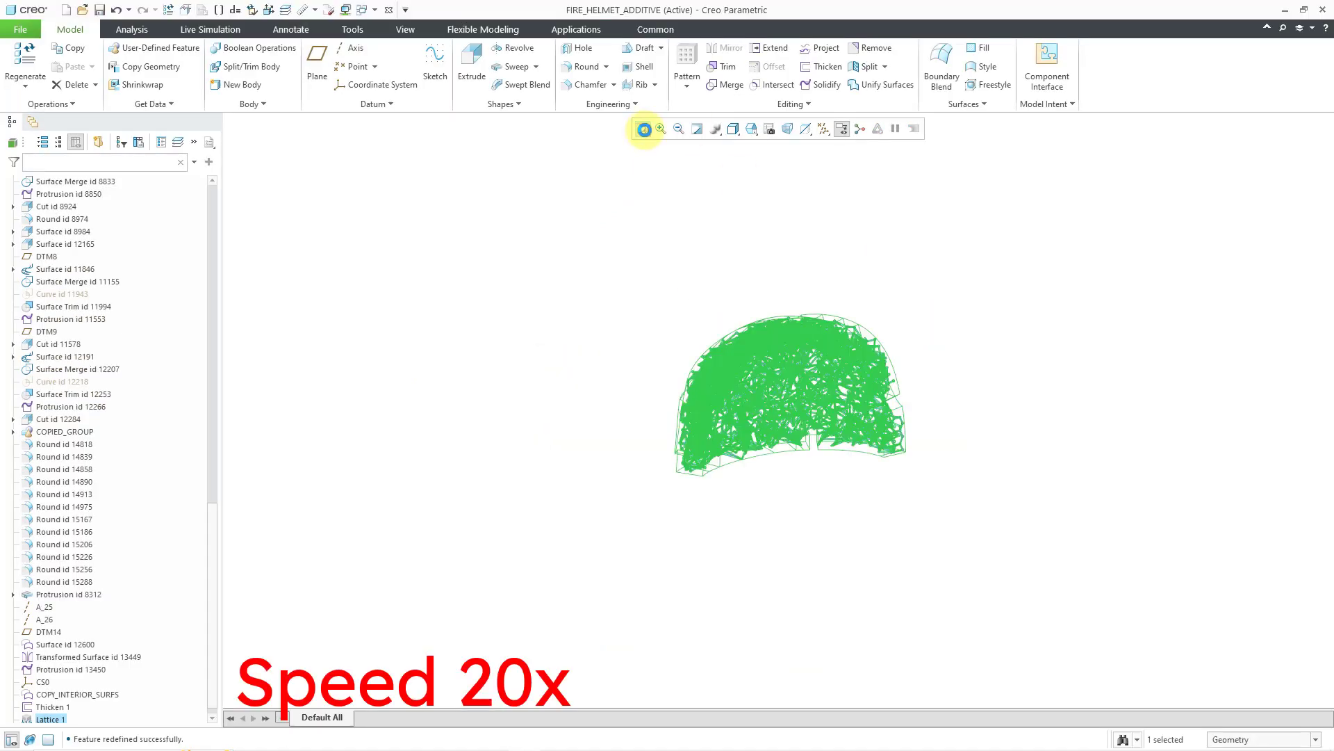
click(642, 129)
mouse_move(792, 410)
middle_down()
mouse_move(768, 366)
mouse_move(703, 384)
mouse_move(768, 378)
mouse_move(780, 396)
mouse_move(813, 396)
mouse_move(763, 388)
mouse_move(785, 395)
middle_up()
scroll(779, 459, up, 3)
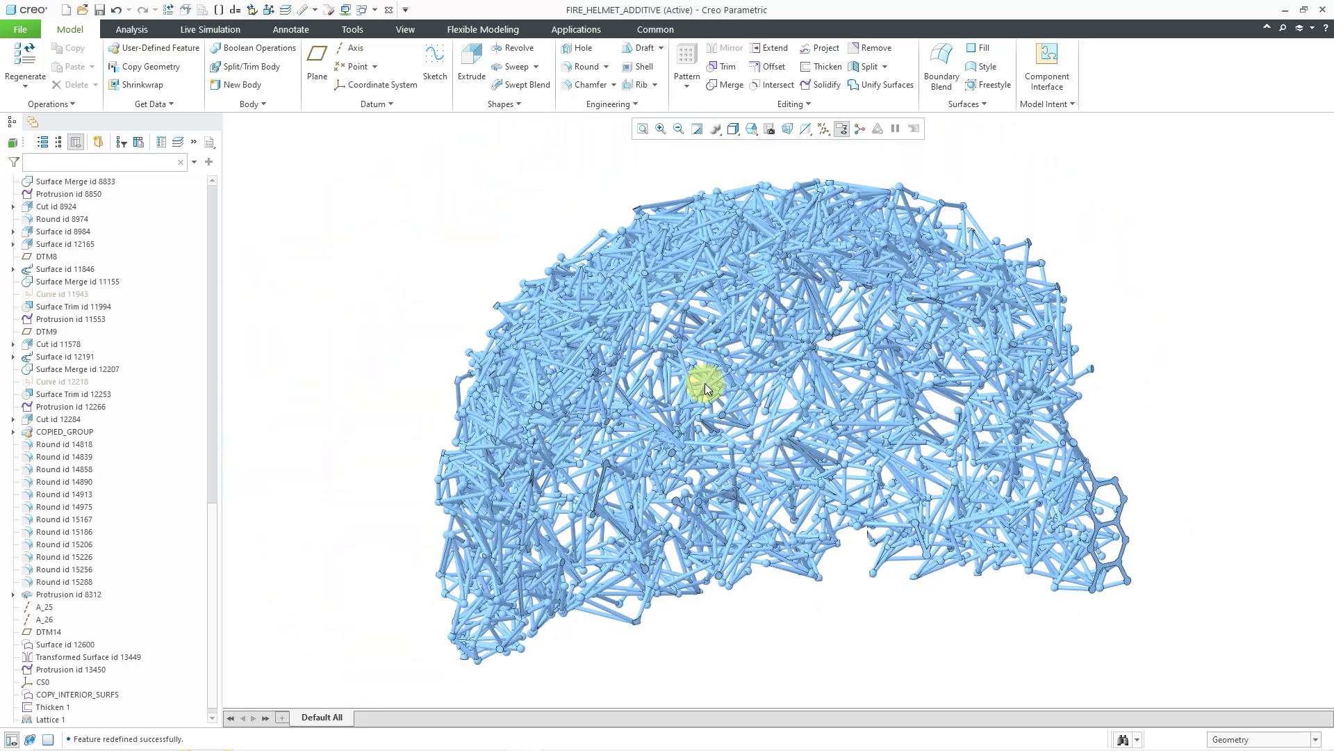